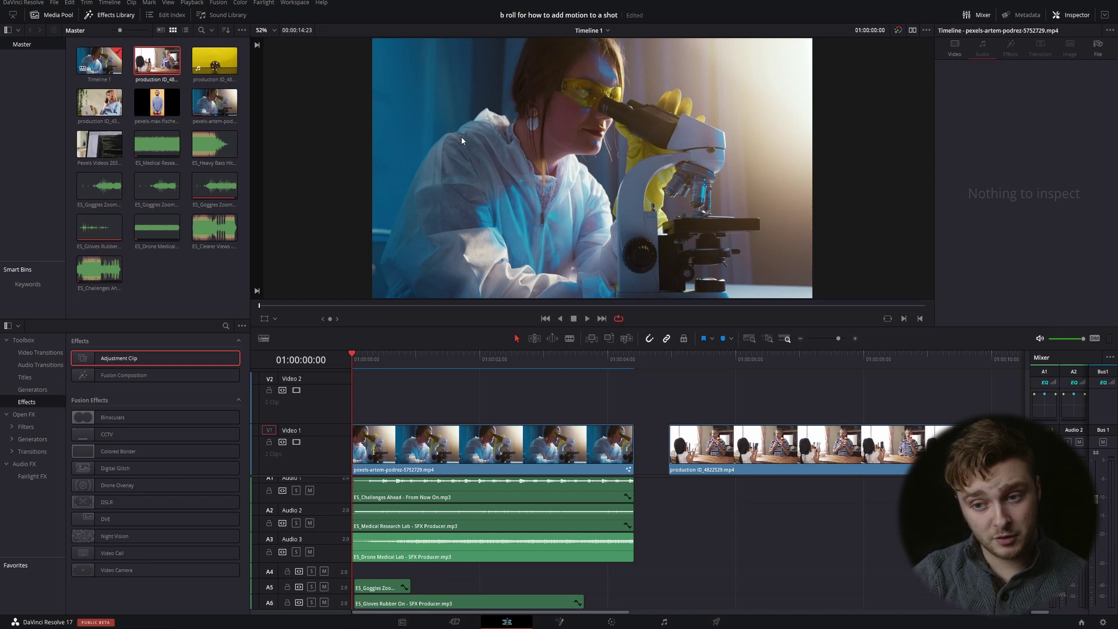
# Try shifting the microscope clip horizontally to X position -190, and reset its position
pyautogui.click(477, 435)
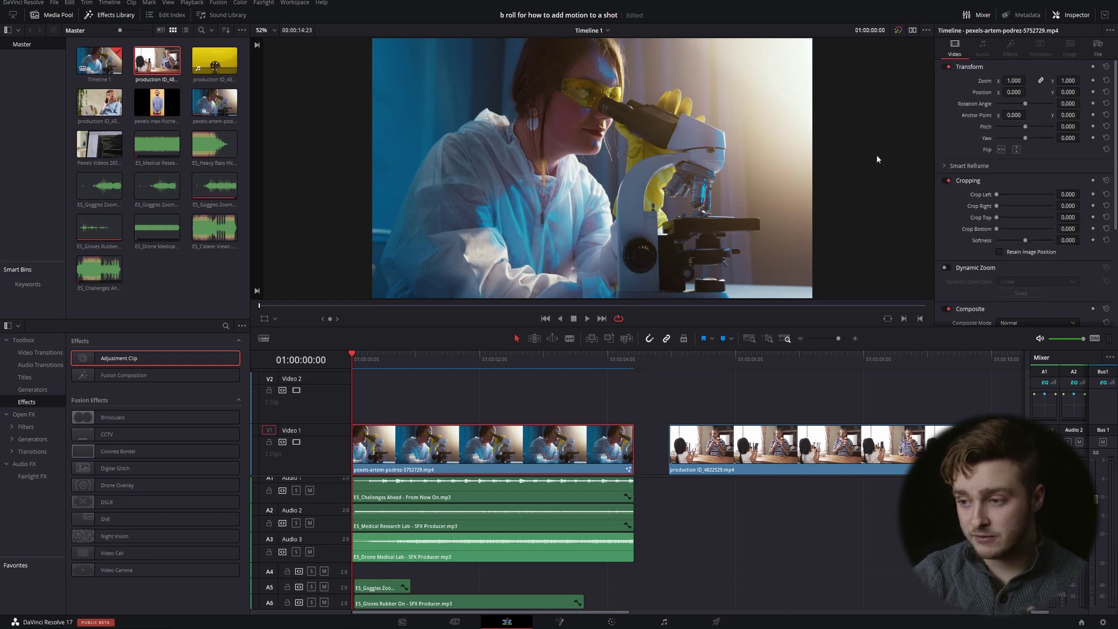
pyautogui.moveTo(1013, 92); pyautogui.dragTo(776, 115)
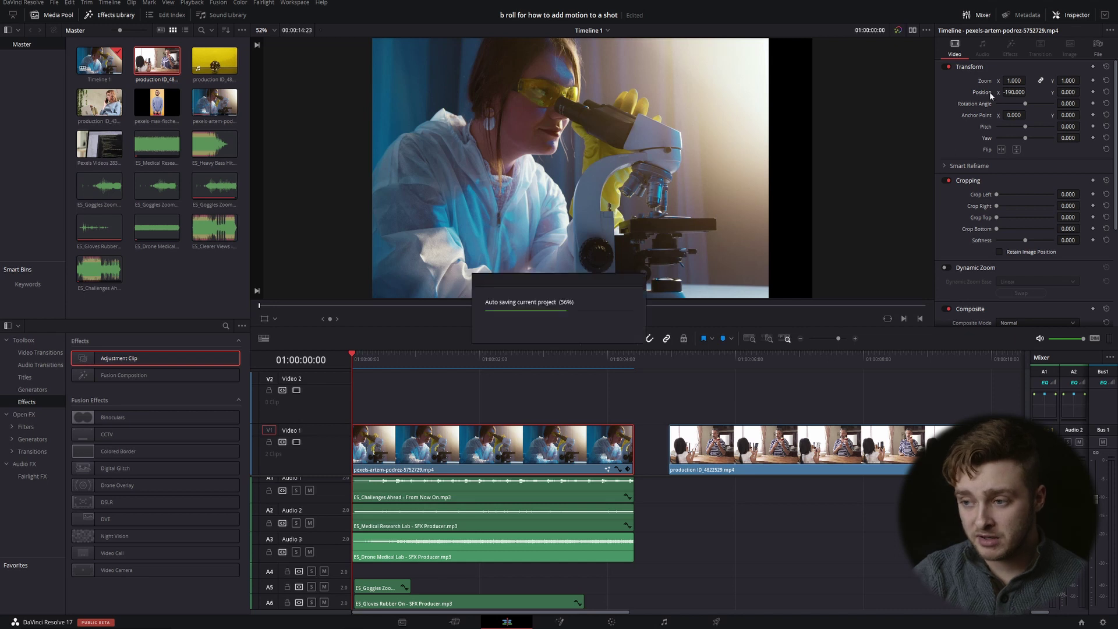
pyautogui.doubleClick(983, 93)
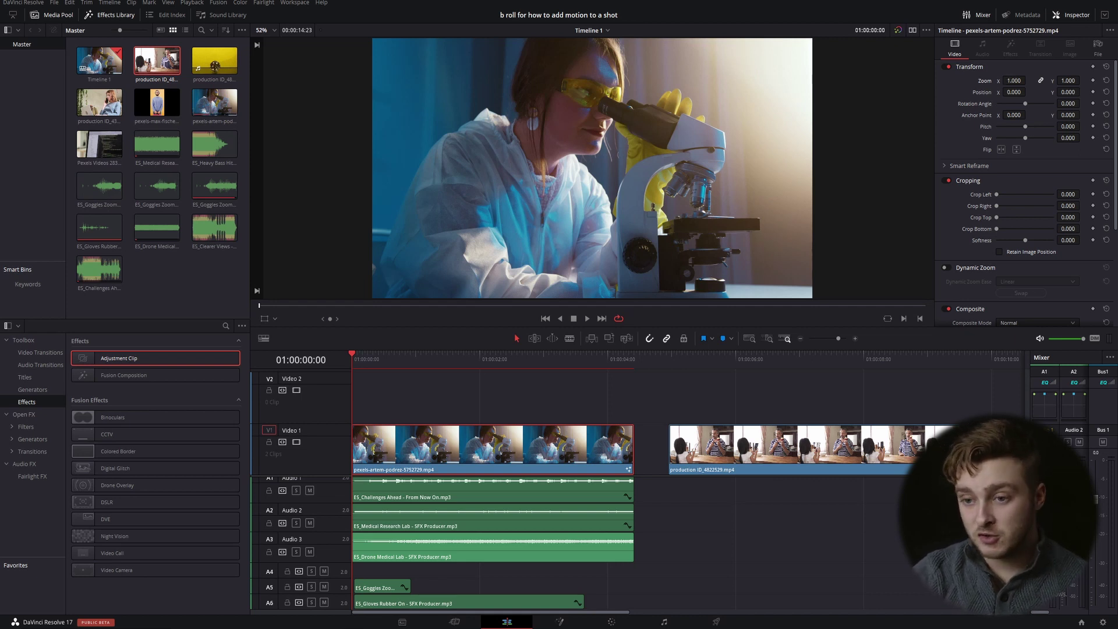
# Set the microscope clip's zoom to 1.150 and its X position to -146, with a position keyframe at the clip's start
pyautogui.moveTo(1003, 80); pyautogui.dragTo(1013, 81)
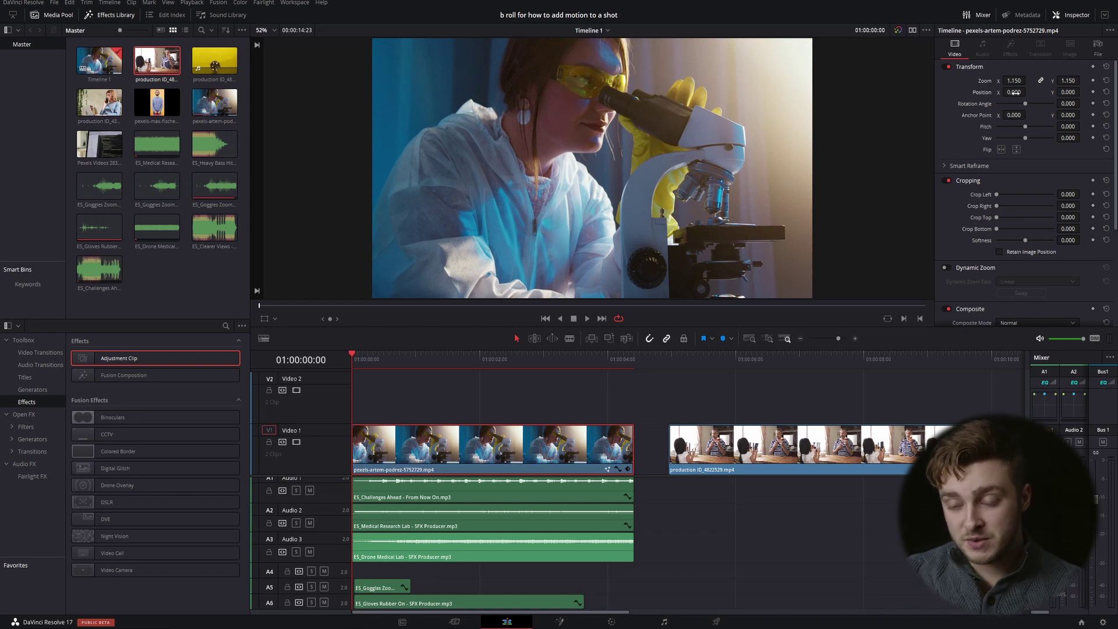
pyautogui.moveTo(1016, 92); pyautogui.dragTo(1062, 102)
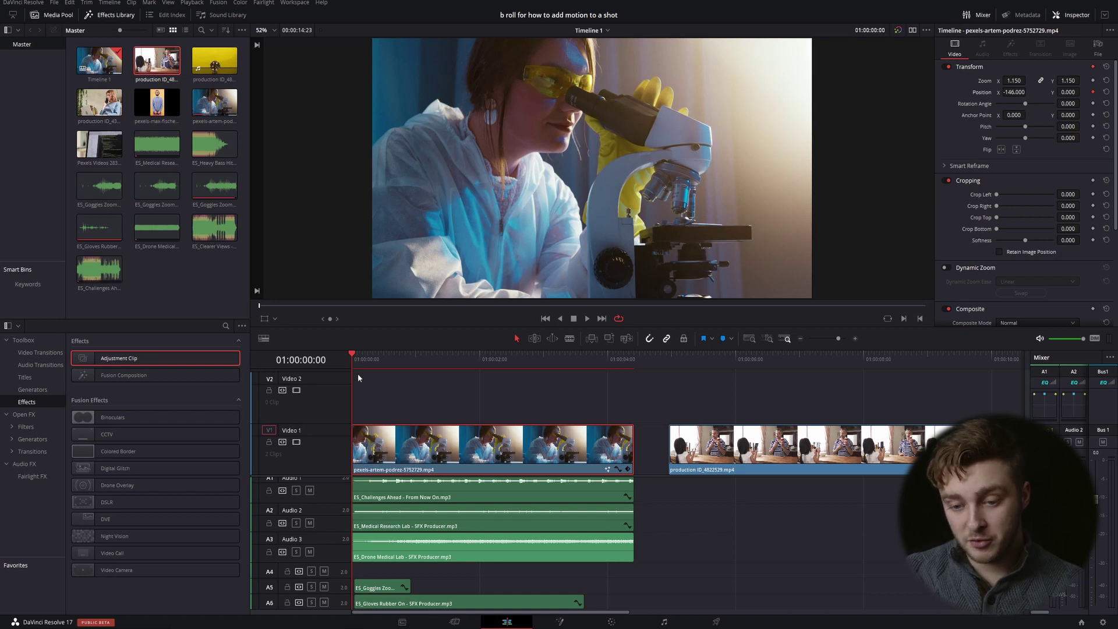
# At the microscope clip's last frame, 01:00:04:09, set a second position keyframe with X at 77
pyautogui.moveTo(501, 358); pyautogui.dragTo(633, 353)
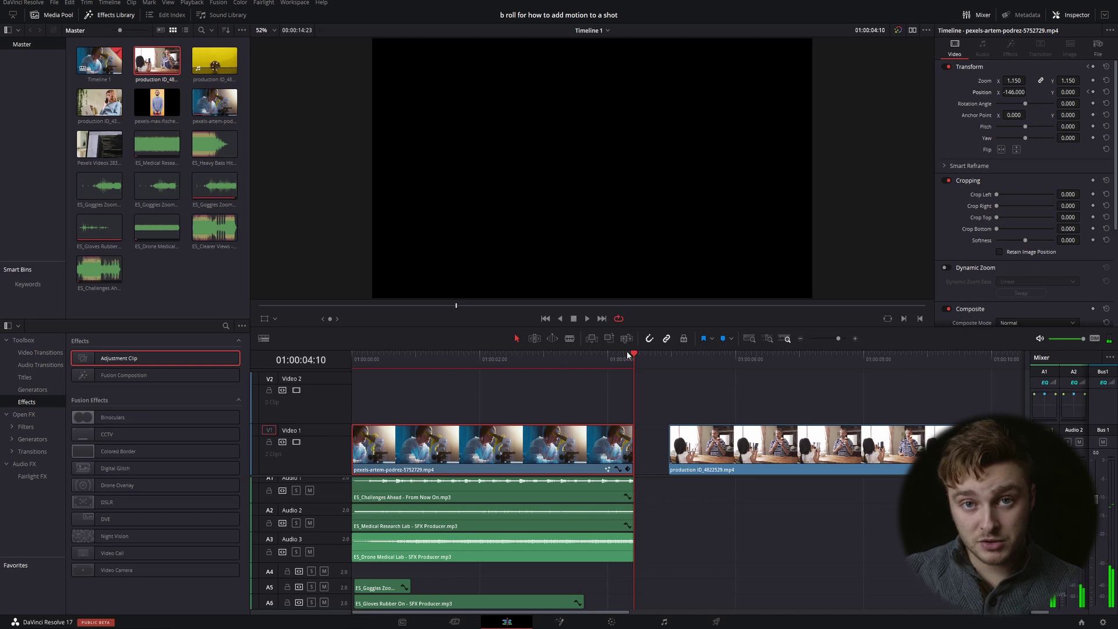
pyautogui.press('Left')
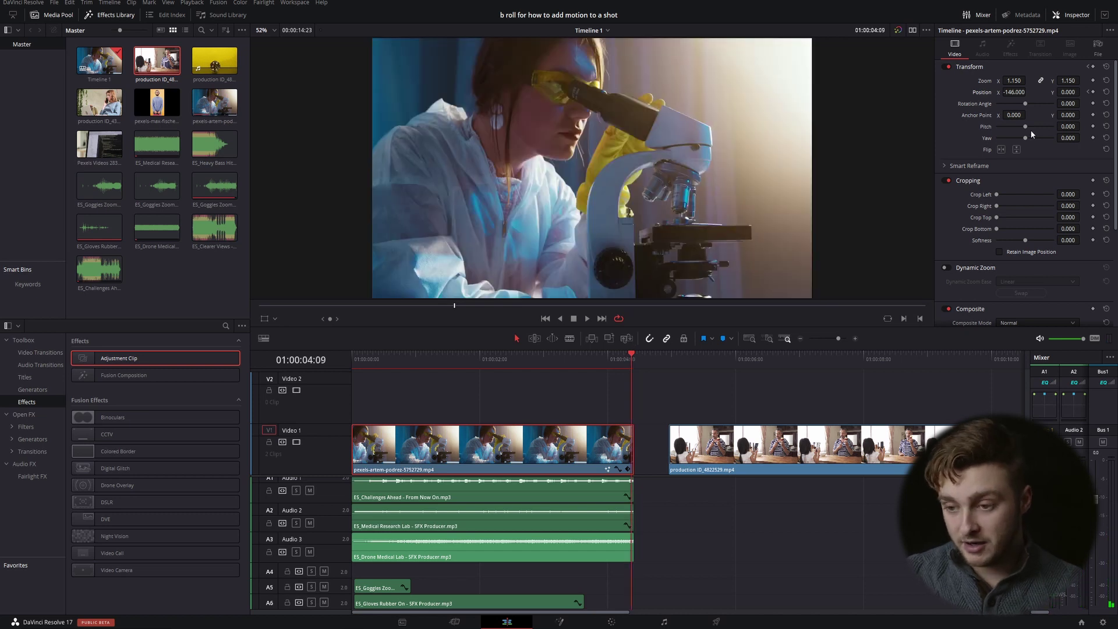
pyautogui.moveTo(1022, 88); pyautogui.dragTo(1012, 93)
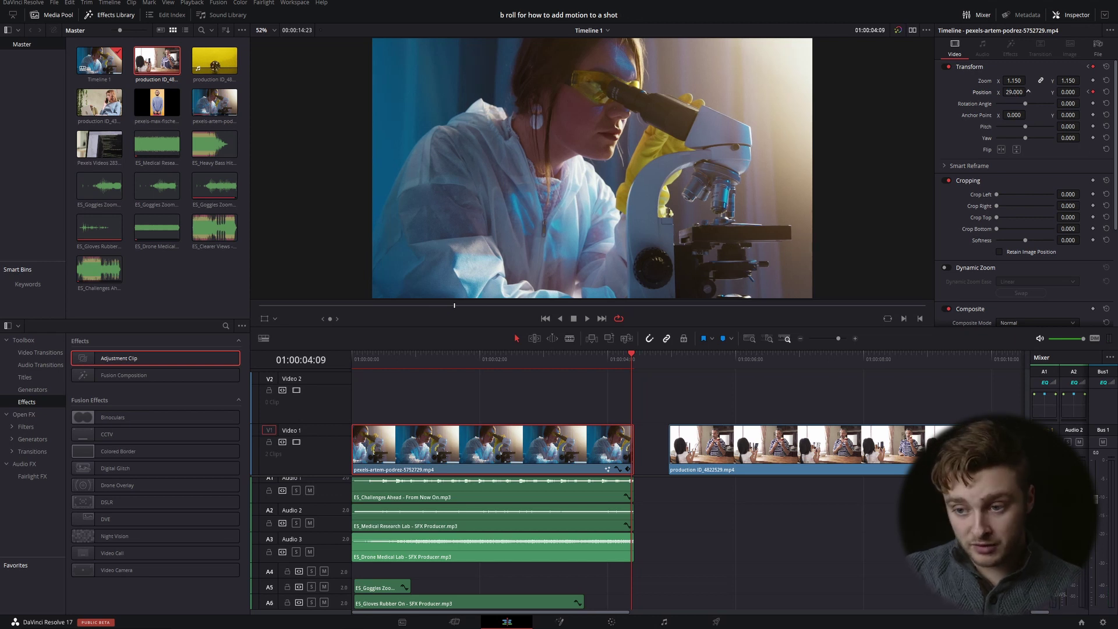
pyautogui.moveTo(1028, 92); pyautogui.dragTo(1028, 91)
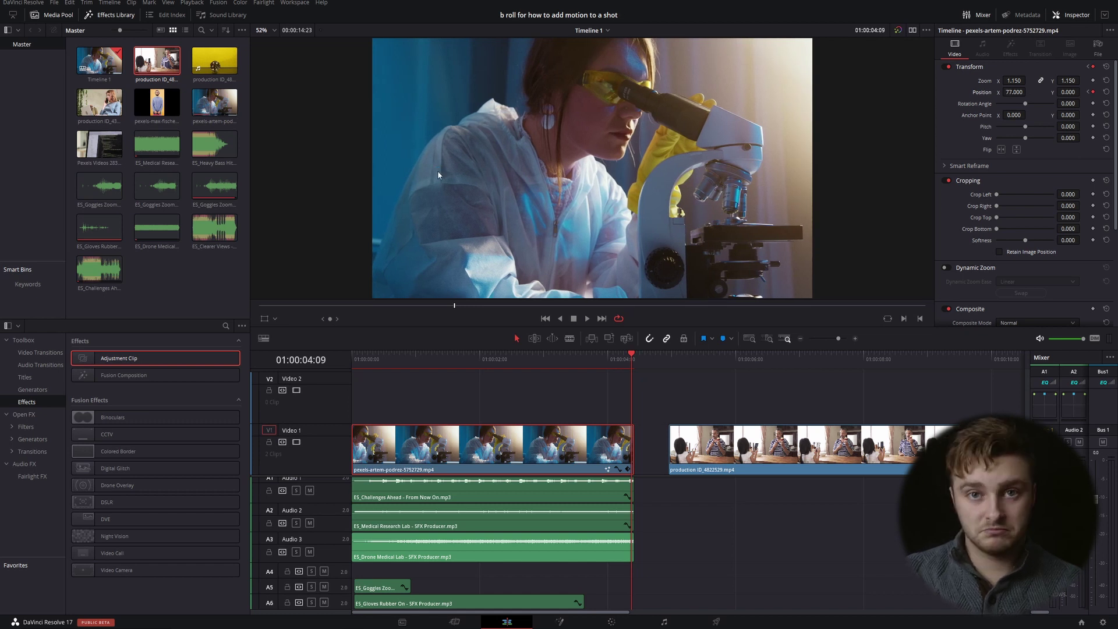
# Play back the microscope clip's pan and reset its starting X position to 0, reviewing the motion from the start
pyautogui.press('Home')
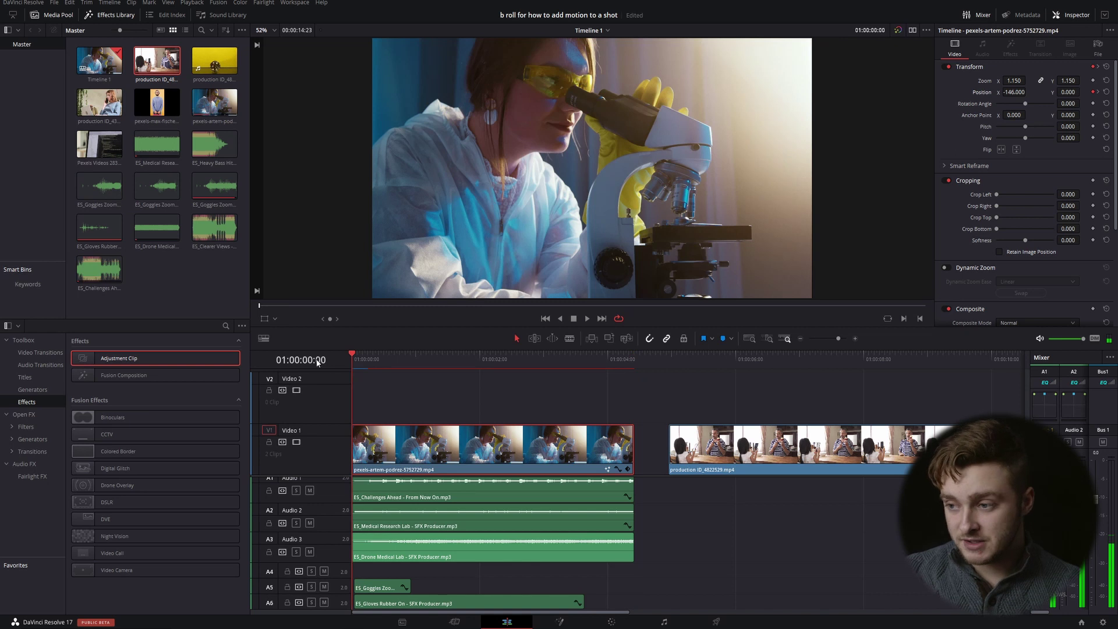
pyautogui.click(587, 319)
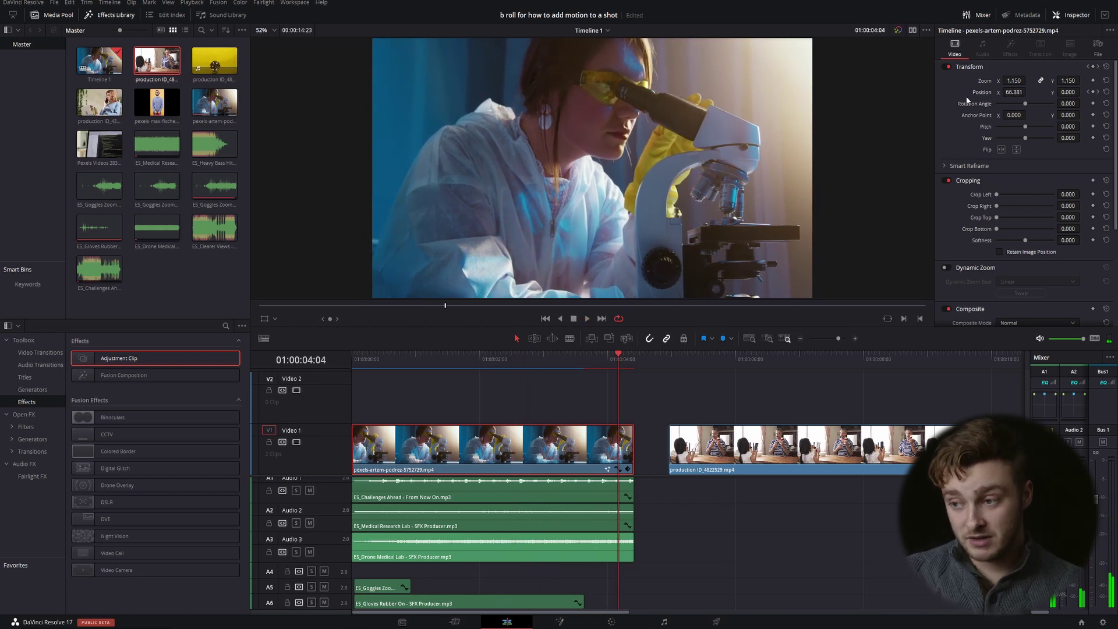
pyautogui.press('Home')
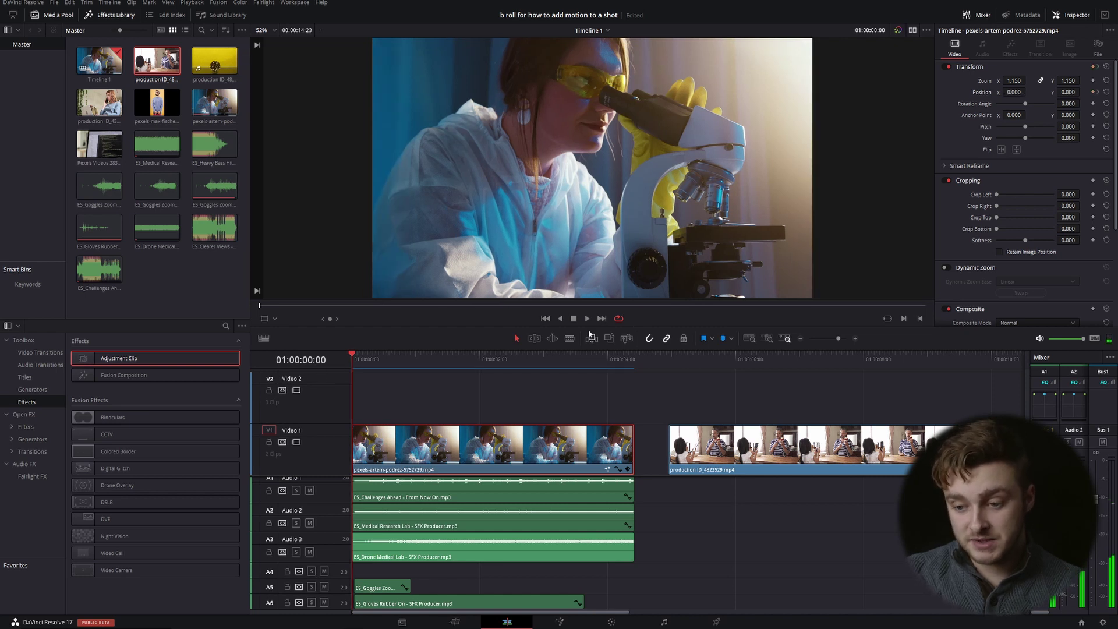
pyautogui.click(587, 319)
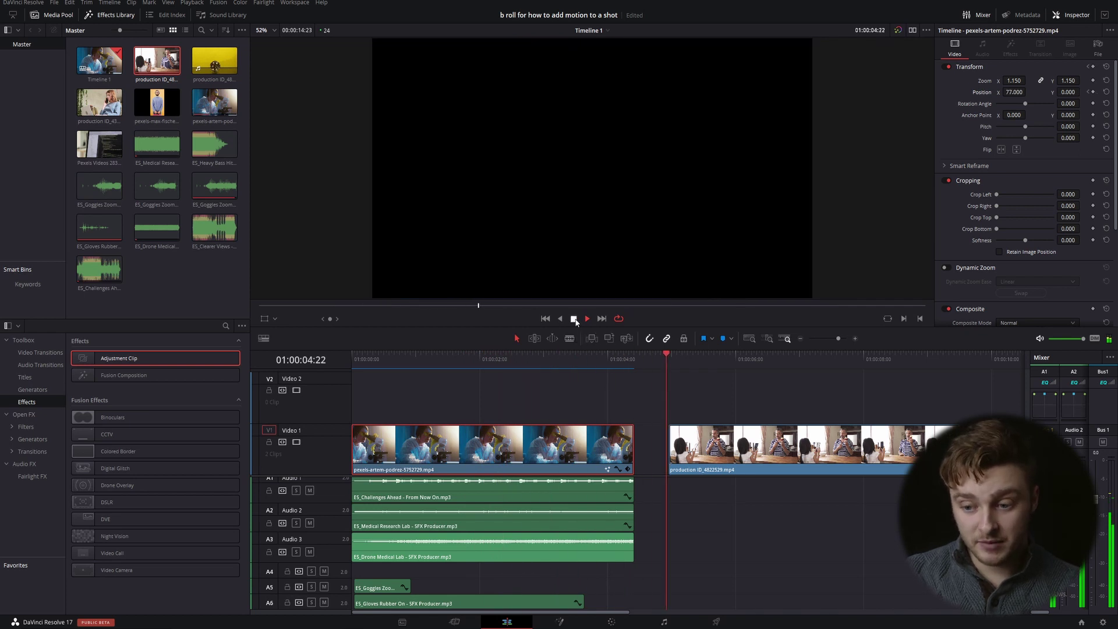
pyautogui.click(574, 319)
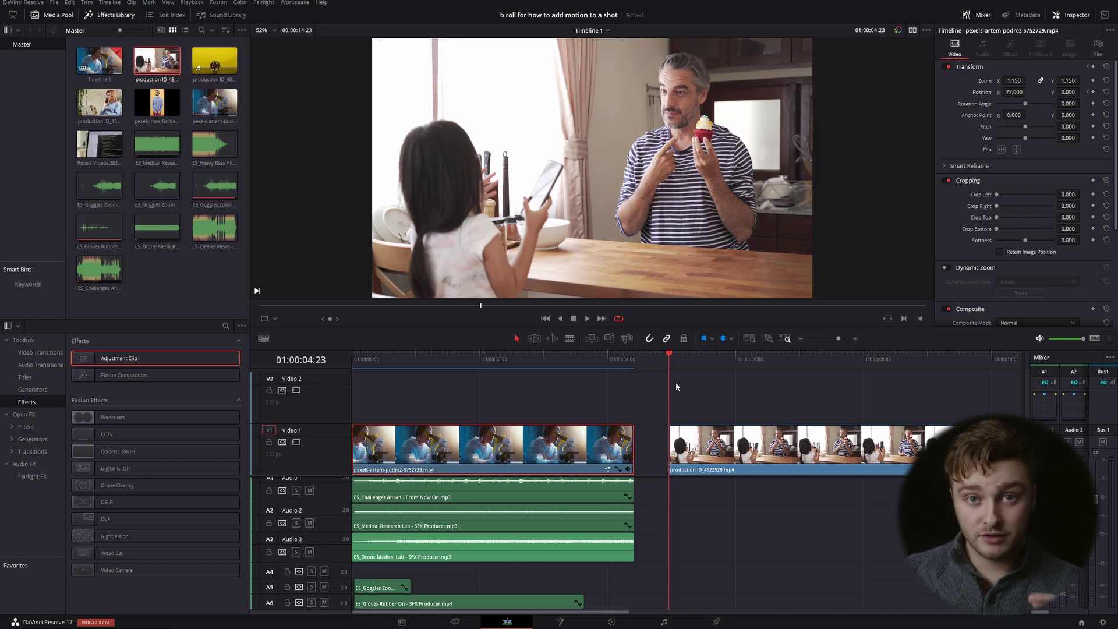
# Frame the kitchen clip on the man with the cupcake using zoom 1.920, X position -796 and Y position -406
pyautogui.hscroll(5, 488, 404)
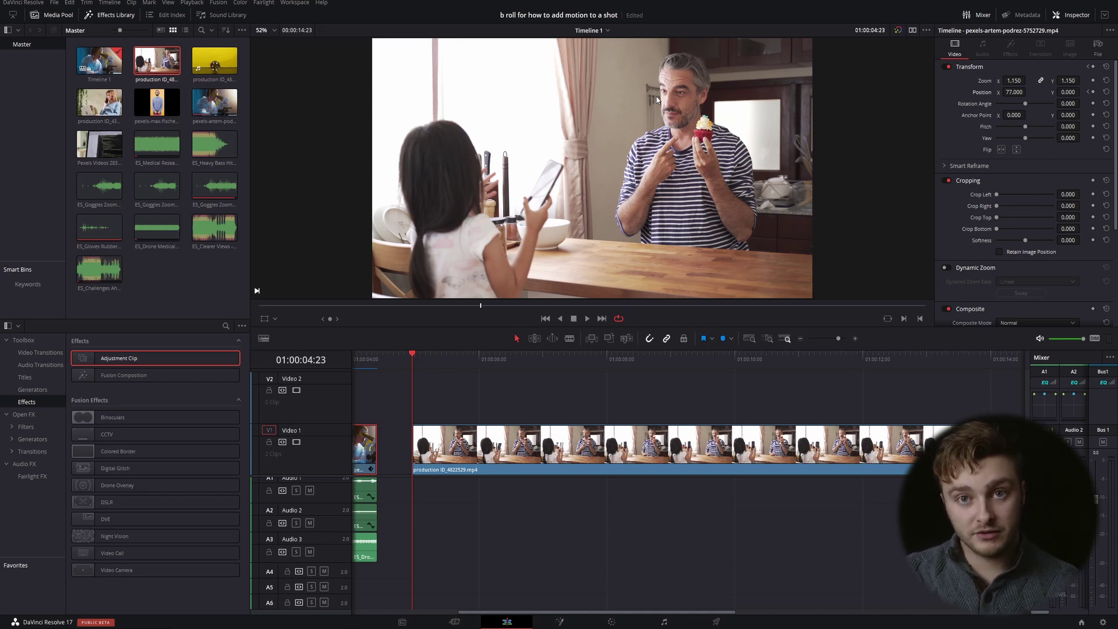
pyautogui.click(569, 429)
pyautogui.moveTo(1017, 81); pyautogui.dragTo(990, 92)
pyautogui.moveTo(1068, 92)
pyautogui.mouseDown()
pyautogui.moveTo(1051, 93)
pyautogui.moveTo(1084, 92)
pyautogui.mouseUp()
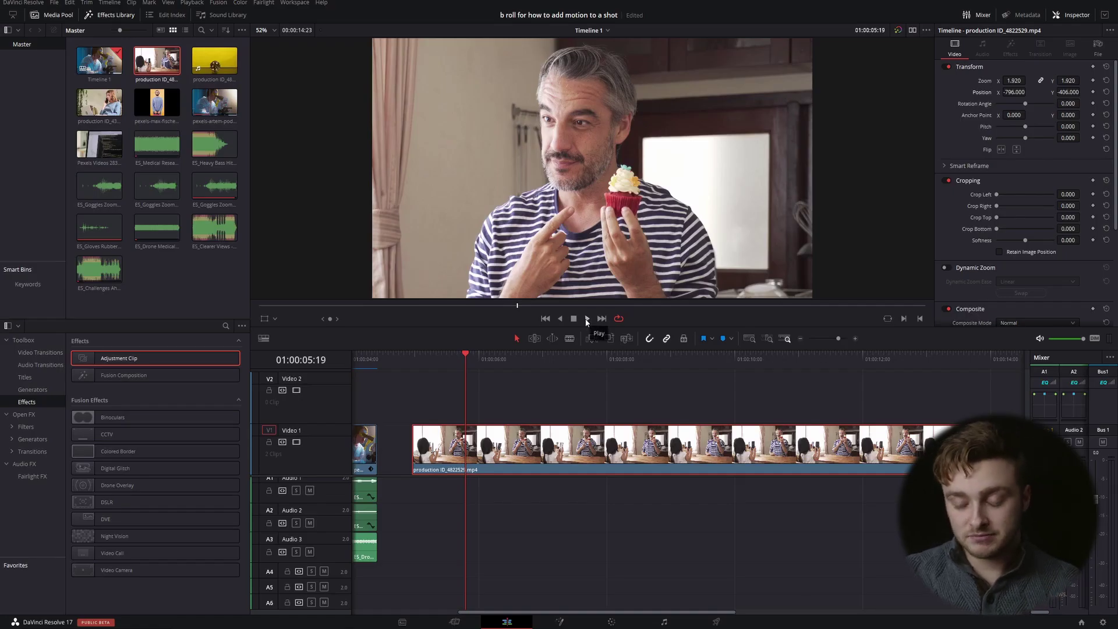
# Play the kitchen clip through to 01:00:11:18 and add zoom and position keyframes there
pyautogui.click(587, 319)
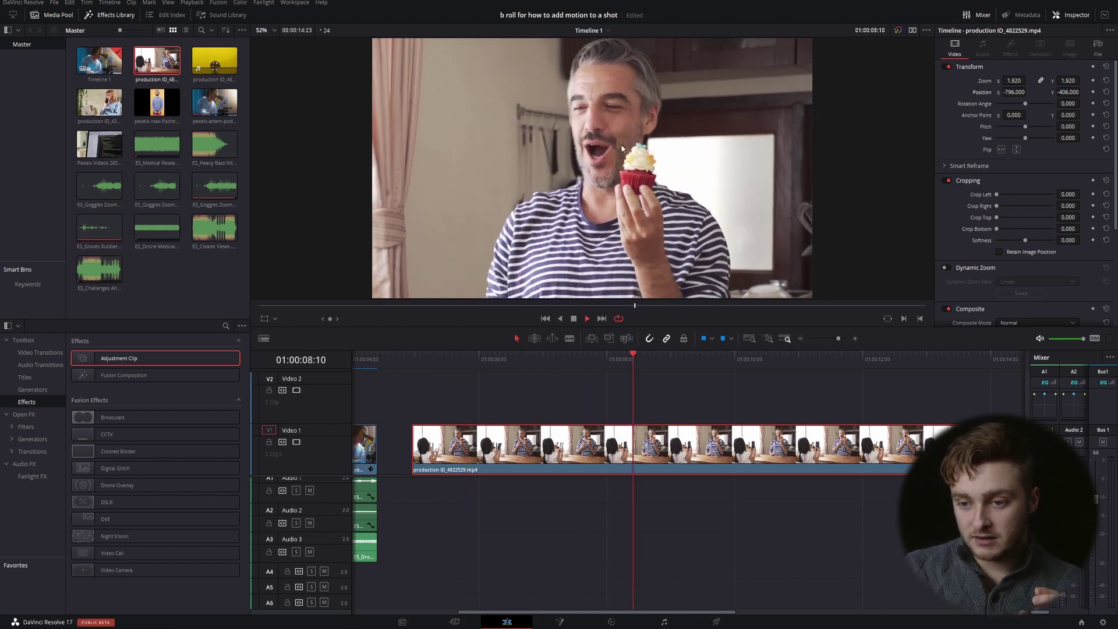
pyautogui.click(574, 319)
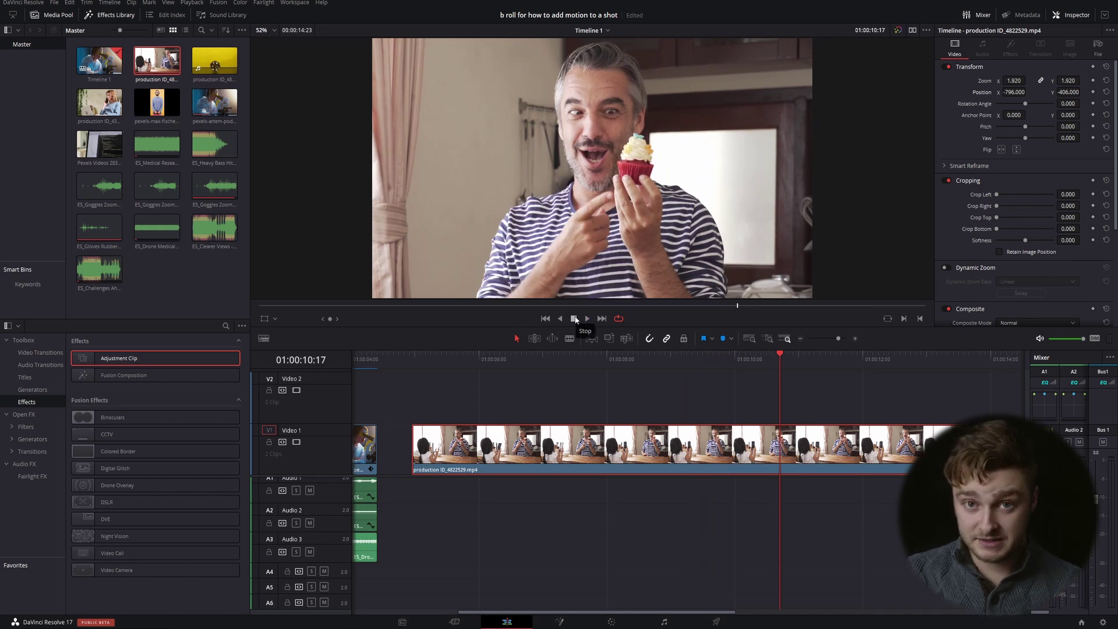
pyautogui.click(588, 319)
pyautogui.click(574, 319)
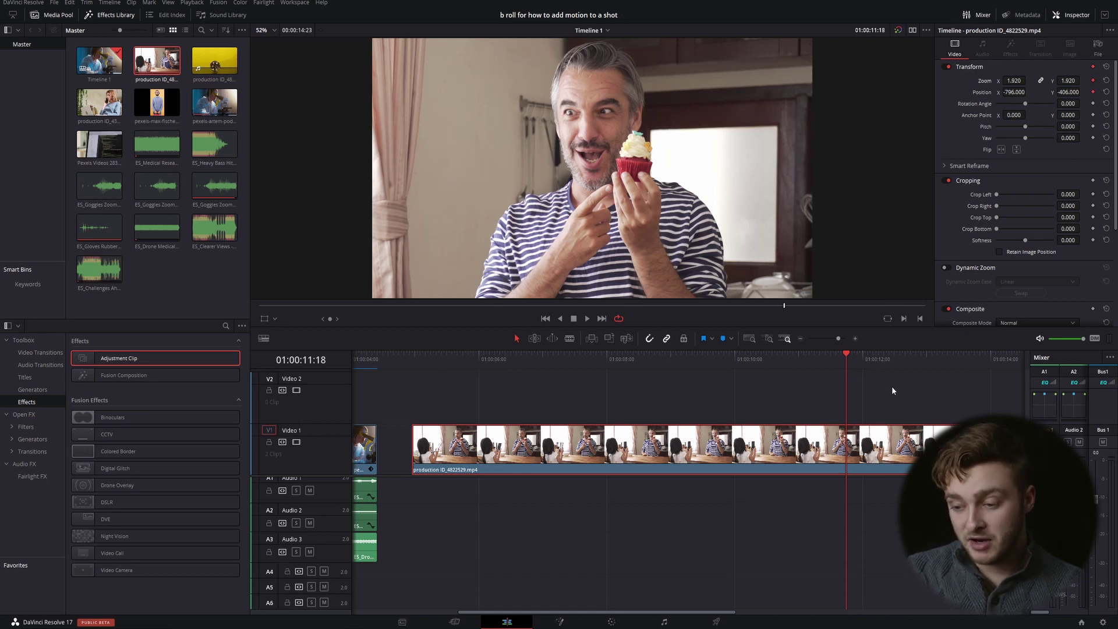
# At the kitchen clip's end, 01:00:14:23, keyframe the full frame by resetting zoom to 1.000 and position to 0
pyautogui.hscroll(5, 892, 387)
pyautogui.moveTo(612, 357); pyautogui.dragTo(815, 366)
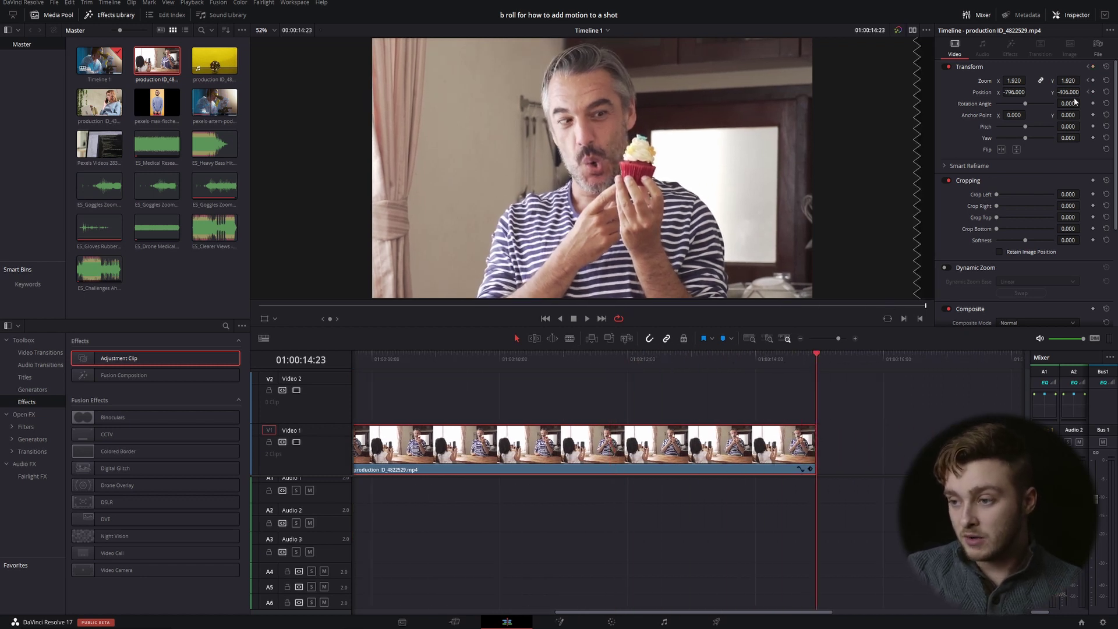
pyautogui.doubleClick(983, 81)
pyautogui.doubleClick(982, 93)
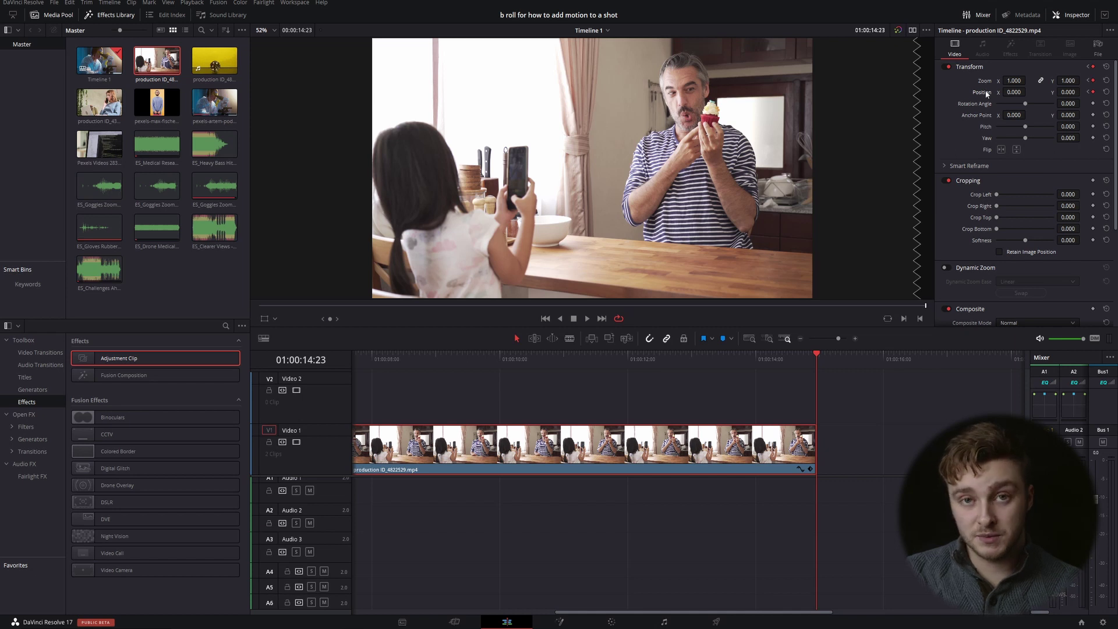
# Play back the kitchen clip from its start through the zoom-out to review the motion
pyautogui.hscroll(-3, 483, 399)
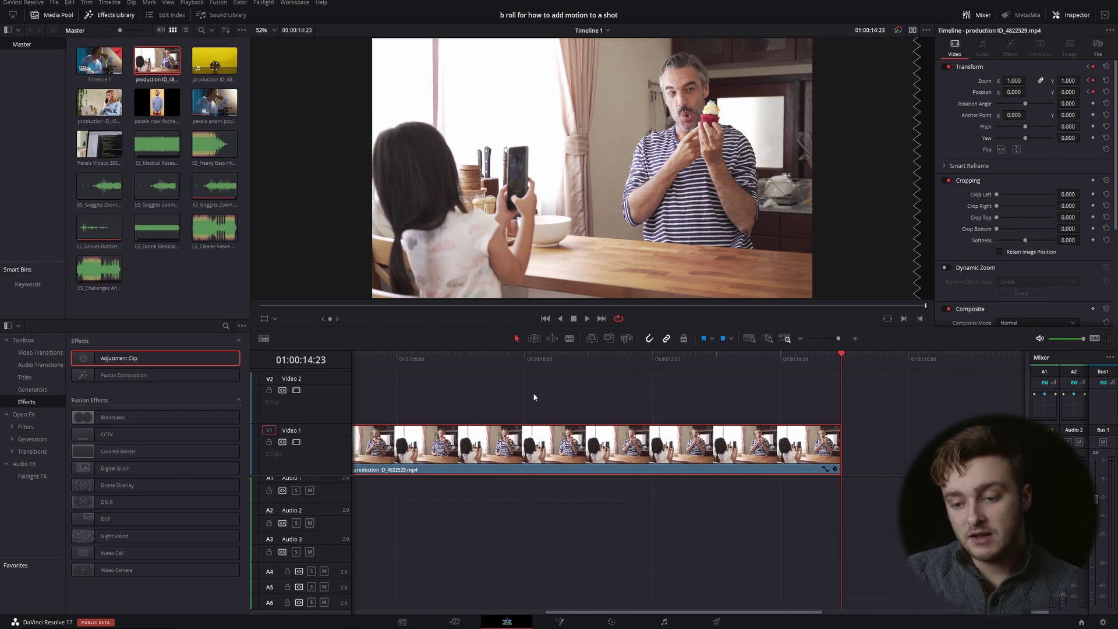
pyautogui.press('Home')
pyautogui.press('space')
pyautogui.click(668, 362)
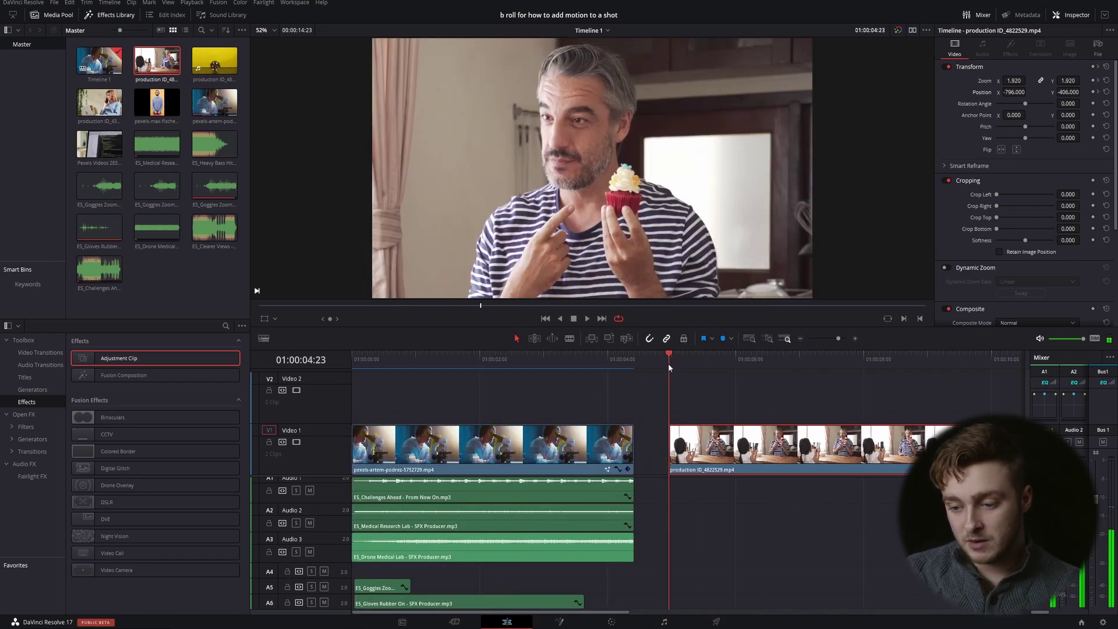
pyautogui.press('space')
pyautogui.hscroll(3, 641, 413)
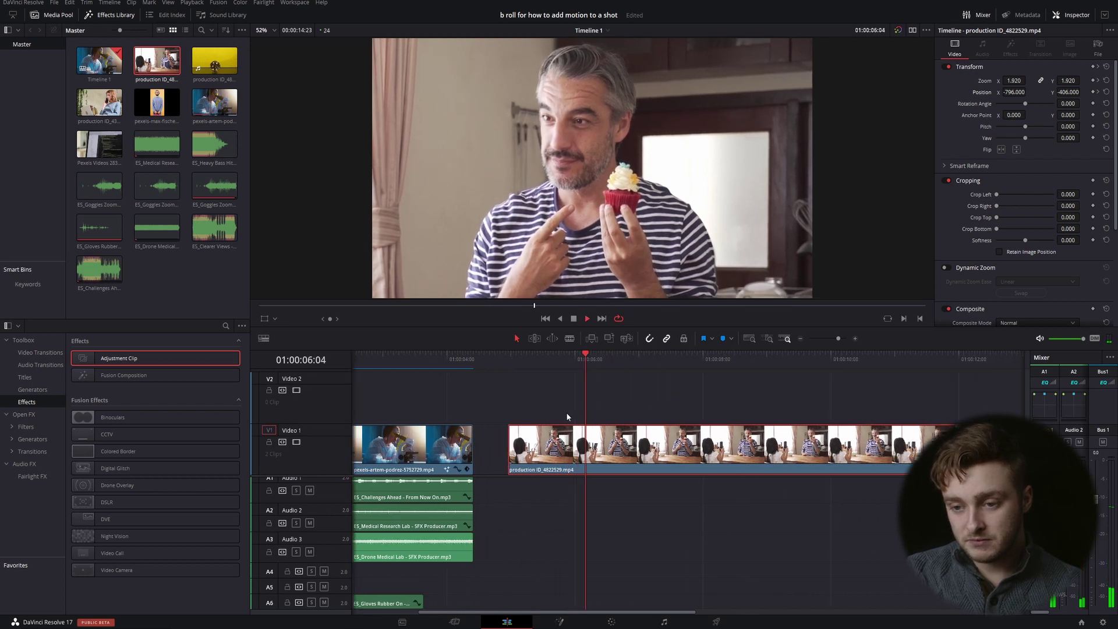
pyautogui.hscroll(1, 613, 412)
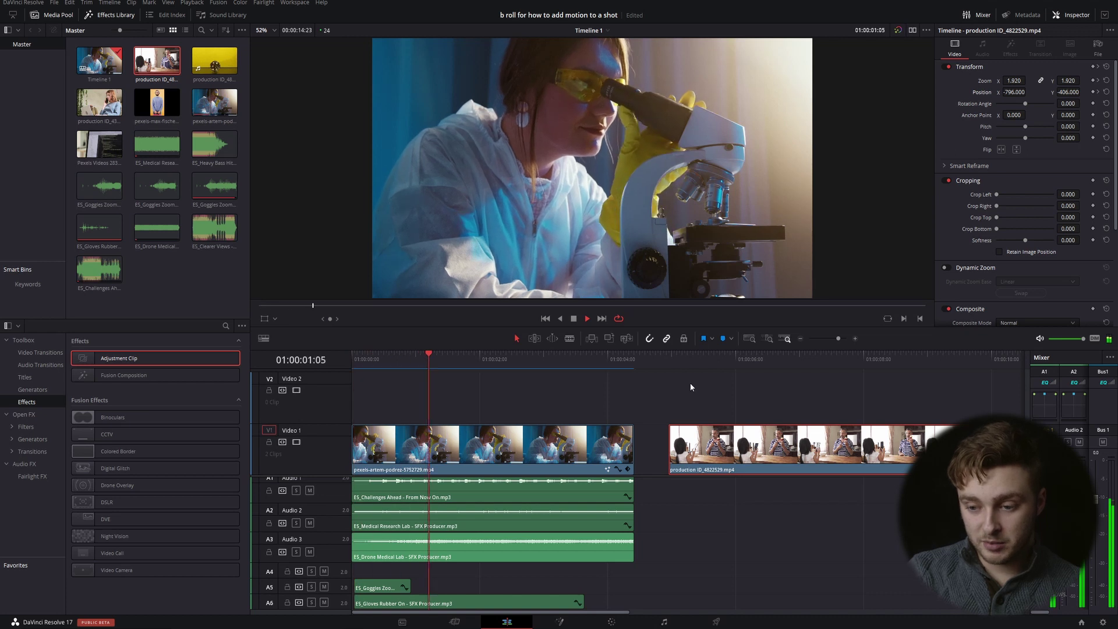
pyautogui.click(672, 362)
pyautogui.moveTo(666, 362)
pyautogui.mouseDown()
pyautogui.moveTo(831, 368)
pyautogui.moveTo(684, 367)
pyautogui.mouseUp()
pyautogui.click(588, 319)
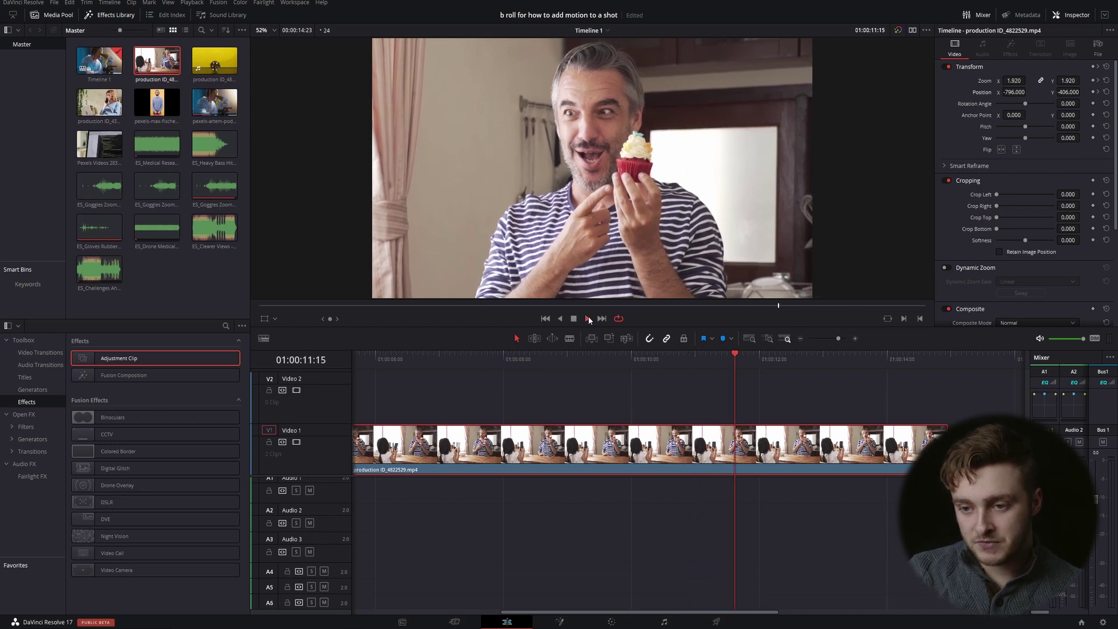
pyautogui.click(571, 316)
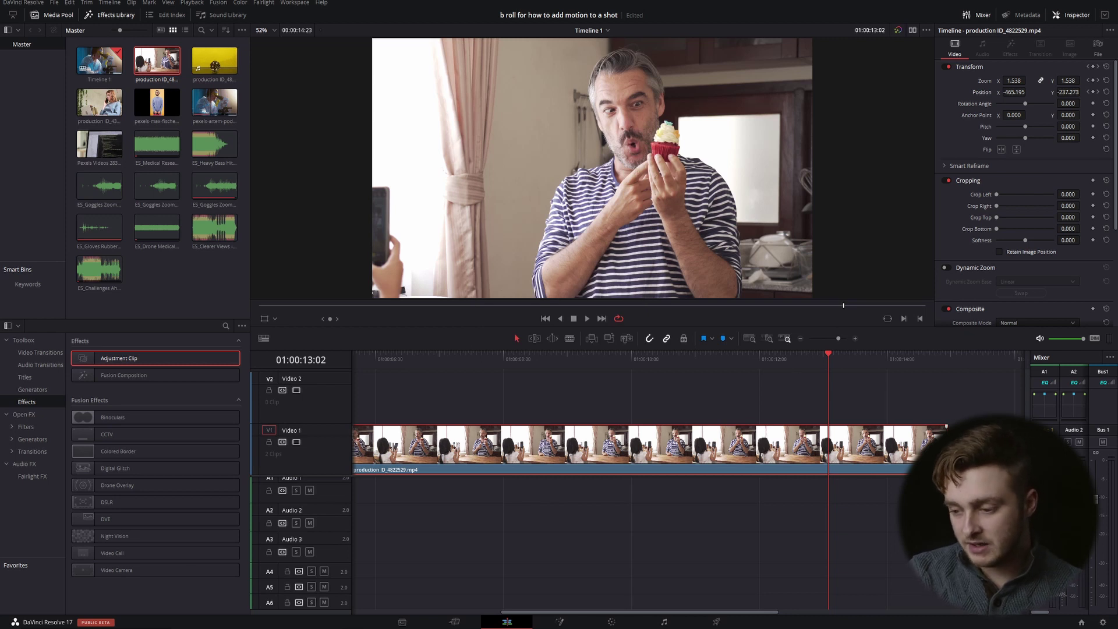
# Show the kitchen clip's Zoom X keyframe curve, ease its first keyframe and adjust the curve handle
pyautogui.scroll(2, 799, 377)
pyautogui.hotkey('shift', 'c')
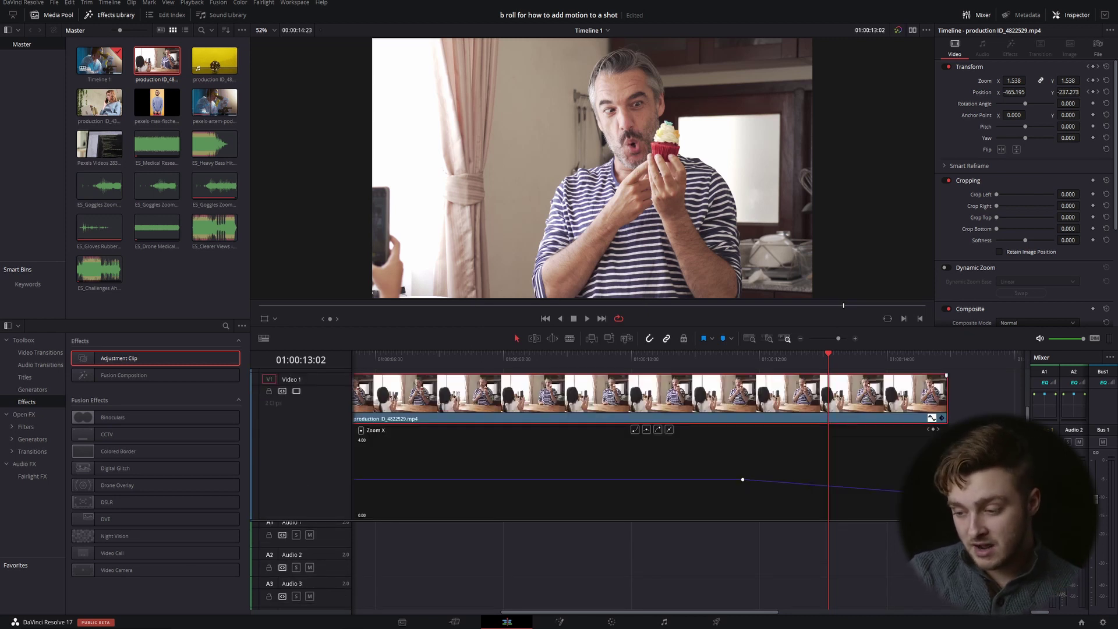
pyautogui.hscroll(-3, 754, 491)
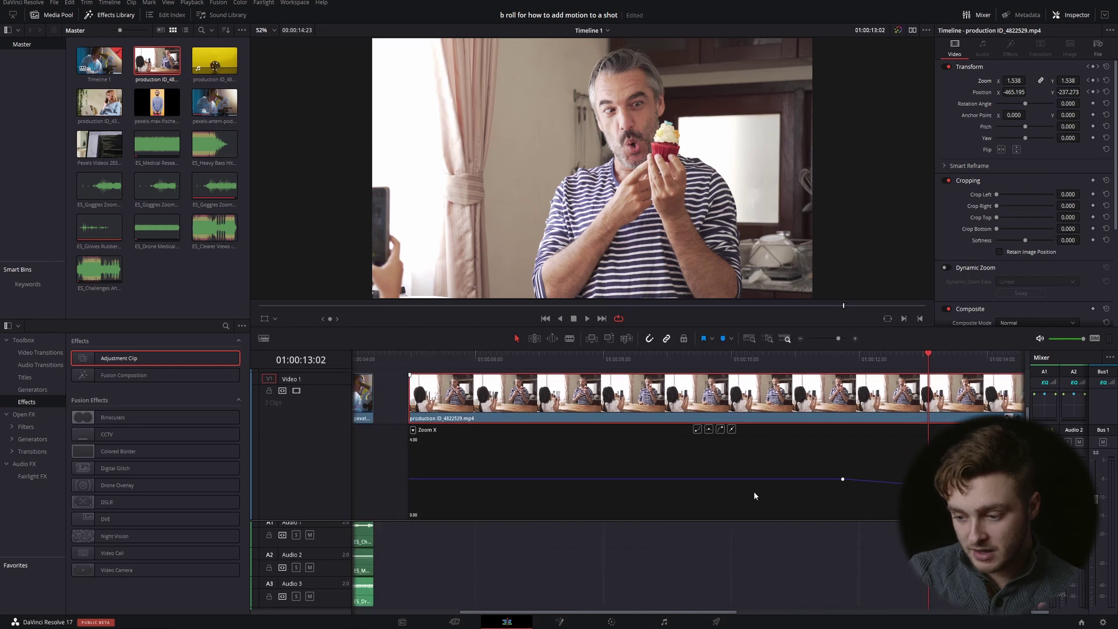
pyautogui.moveTo(763, 459); pyautogui.dragTo(818, 492)
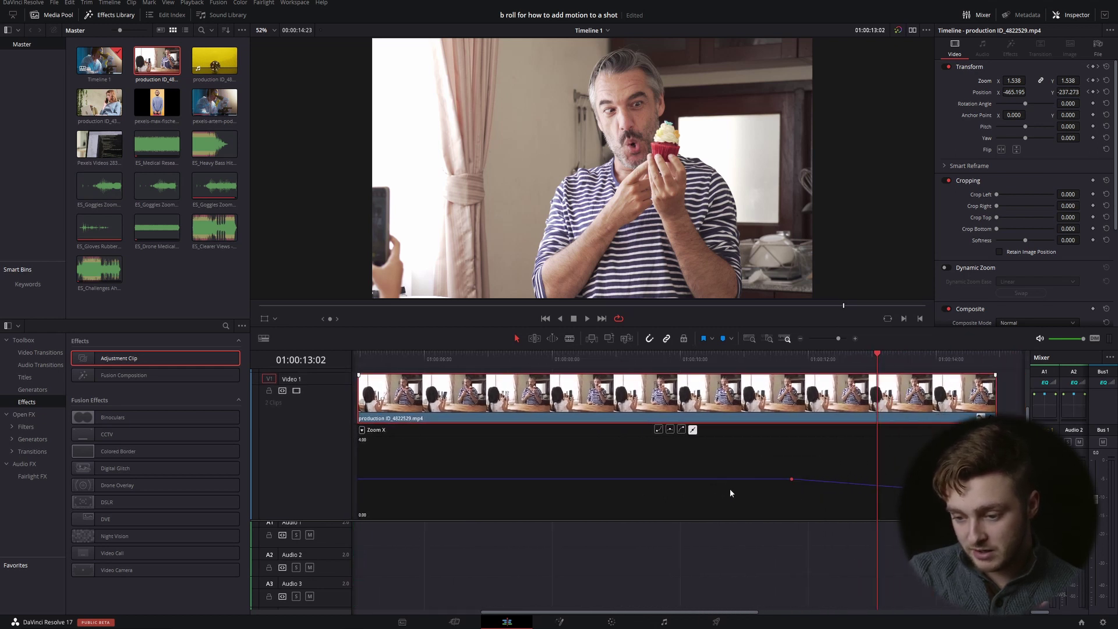
pyautogui.click(669, 430)
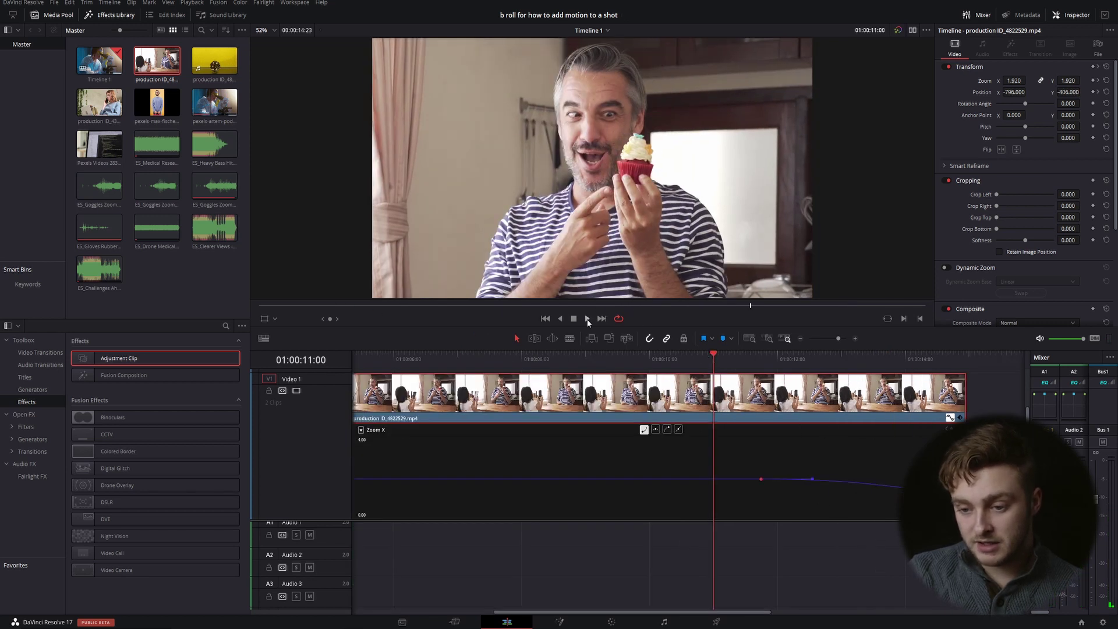
pyautogui.click(588, 320)
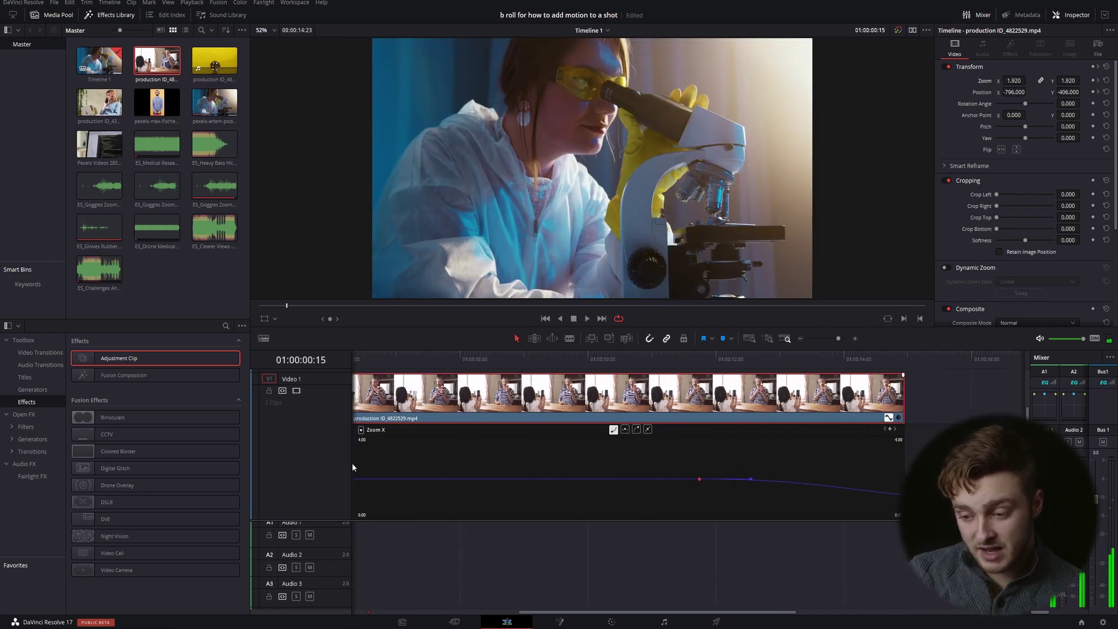
pyautogui.moveTo(750, 479); pyautogui.dragTo(748, 501)
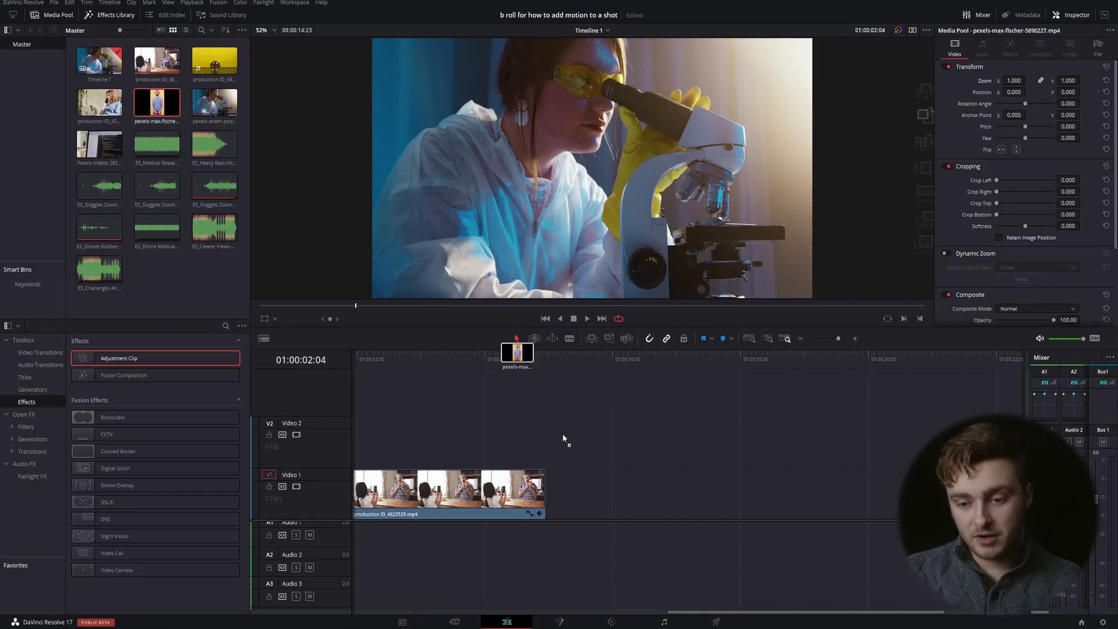
# Place the vertical clip of the man with the shopping bag after the kitchen clip on Video 1, and view it at 01:00:20:11
pyautogui.moveTo(563, 438); pyautogui.dragTo(582, 492)
pyautogui.hscroll(5, 646, 438)
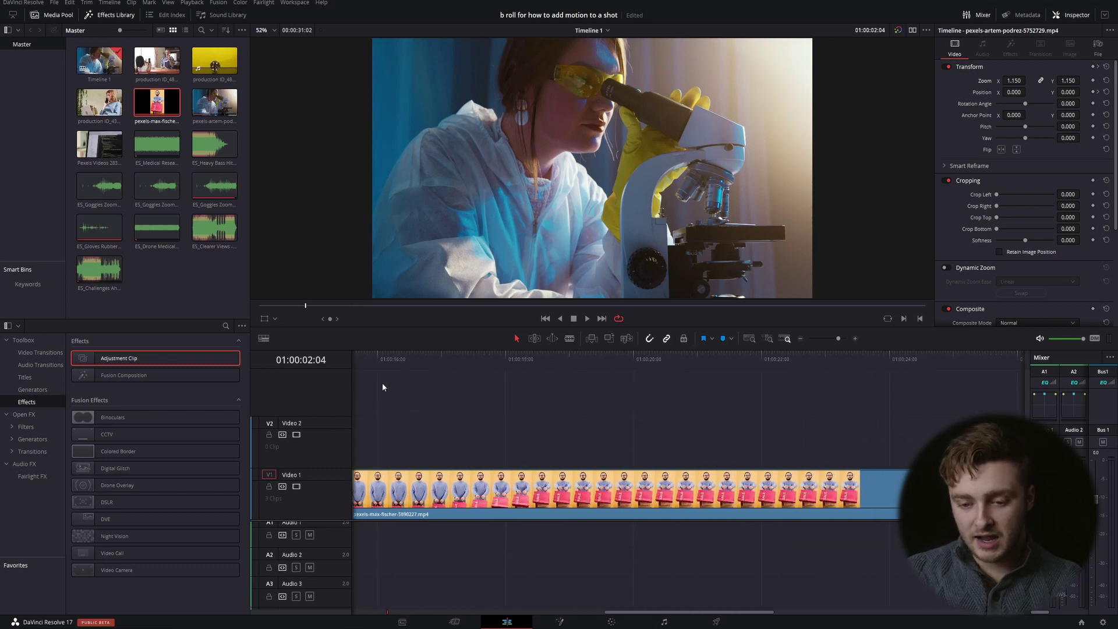
pyautogui.hscroll(-2, 402, 393)
pyautogui.moveTo(399, 367); pyautogui.dragTo(689, 375)
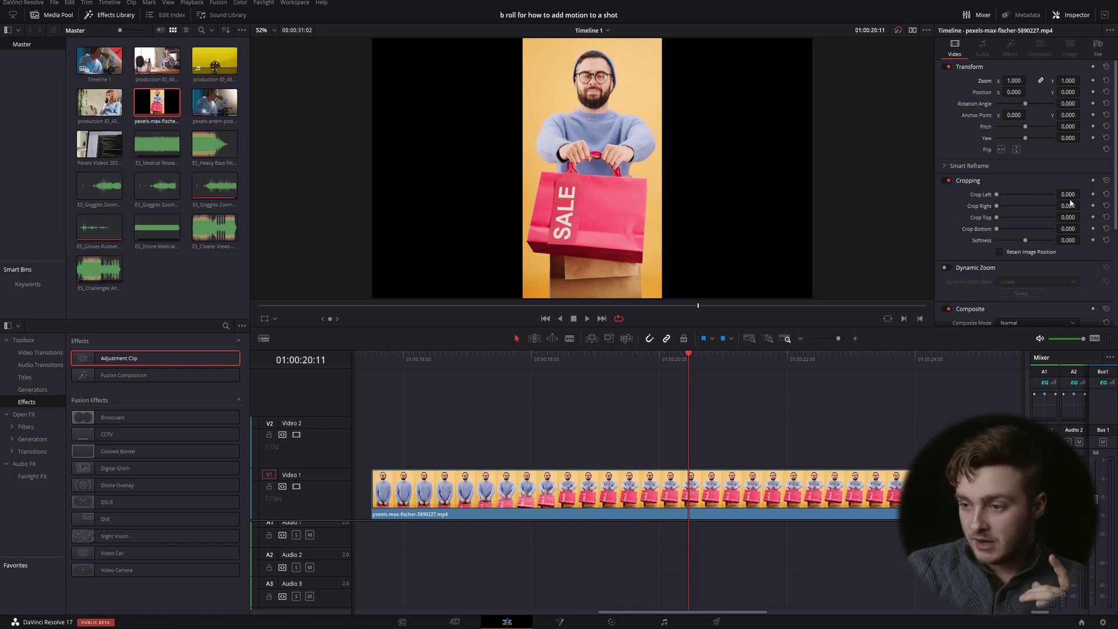
# Keyframe the vertical clip's full frame at 01:00:20:11, and frame its start at 01:00:15:12 with zoom 2.020 and position Y 539
pyautogui.click(1093, 92)
pyautogui.moveTo(529, 373); pyautogui.dragTo(373, 368)
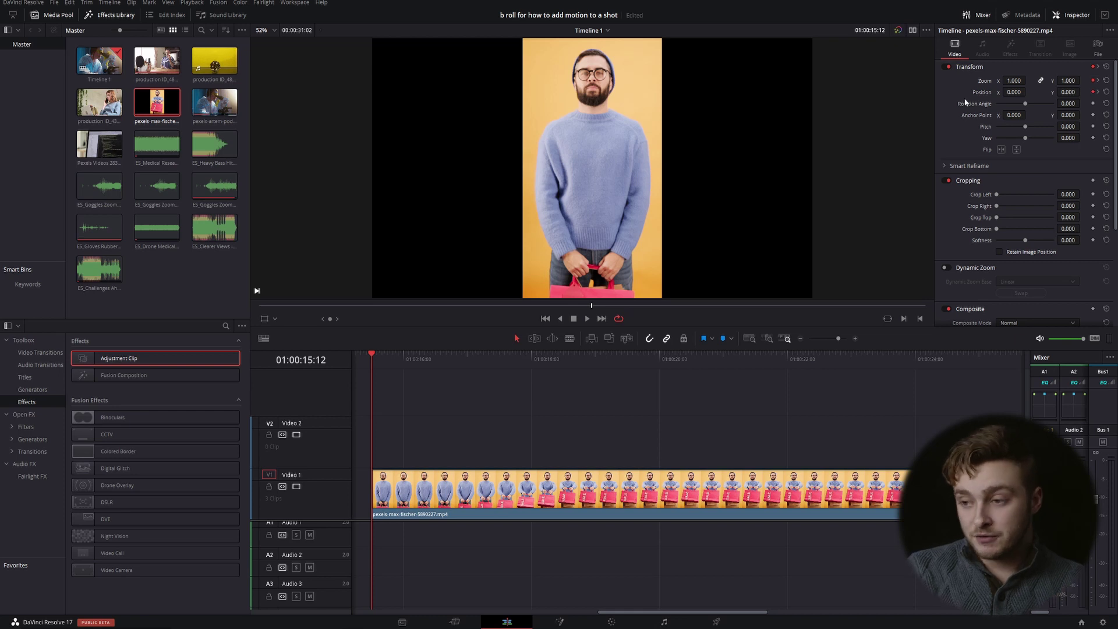
pyautogui.moveTo(1011, 81); pyautogui.dragTo(1082, 92)
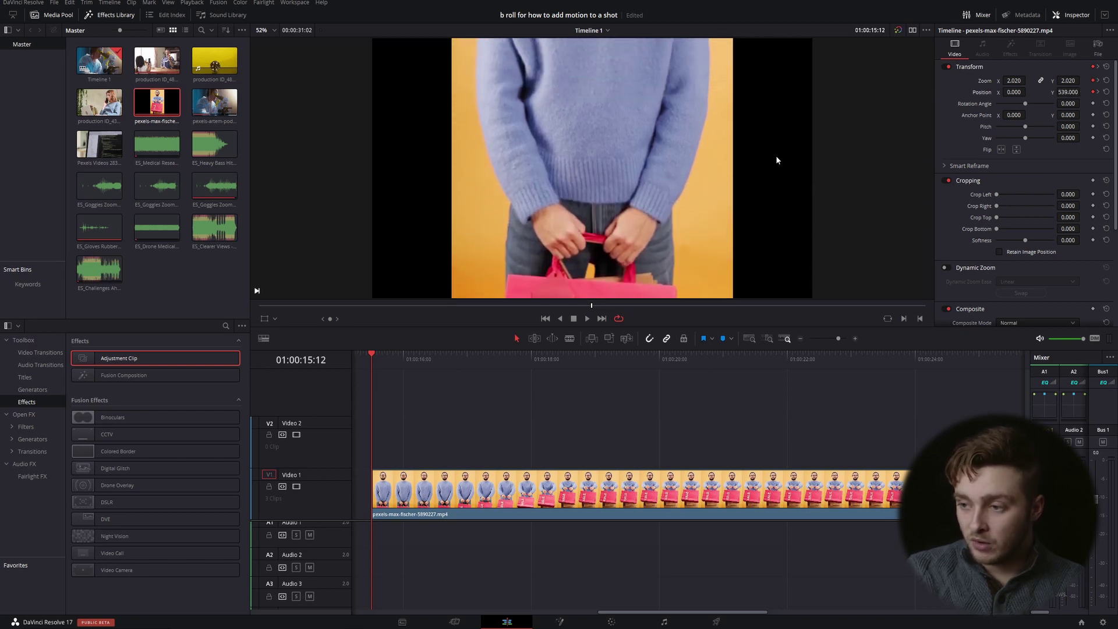
# Keyframe the vertical clip's position at 01:00:17:04, and remove its zoom keyframes so the zoom stays at 2.020
pyautogui.moveTo(406, 369); pyautogui.dragTo(478, 361)
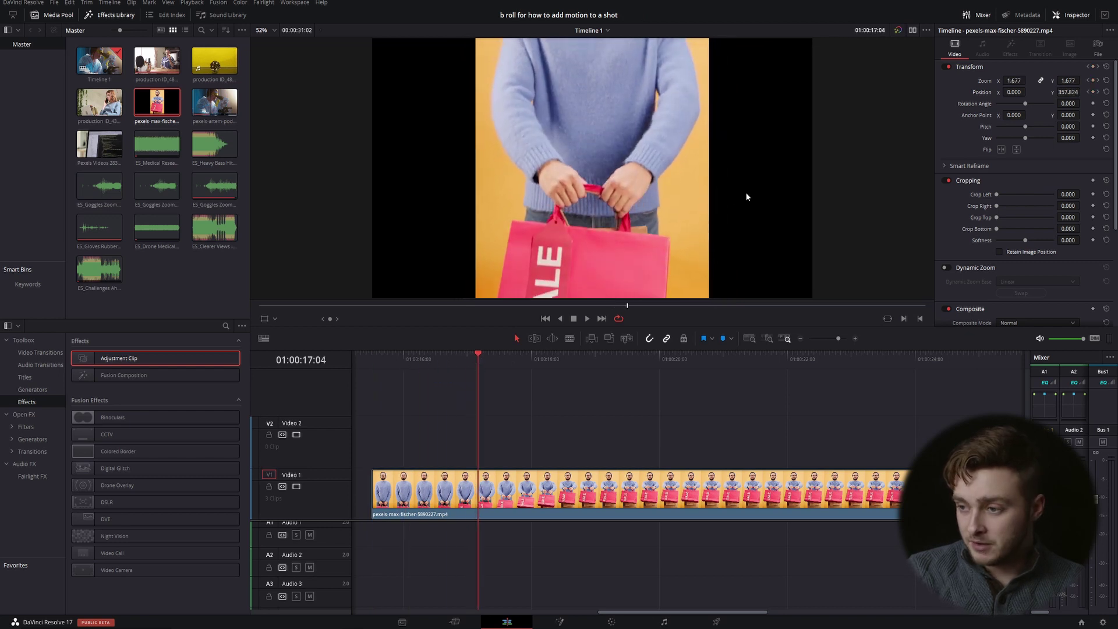
pyautogui.moveTo(1071, 92); pyautogui.dragTo(1082, 92)
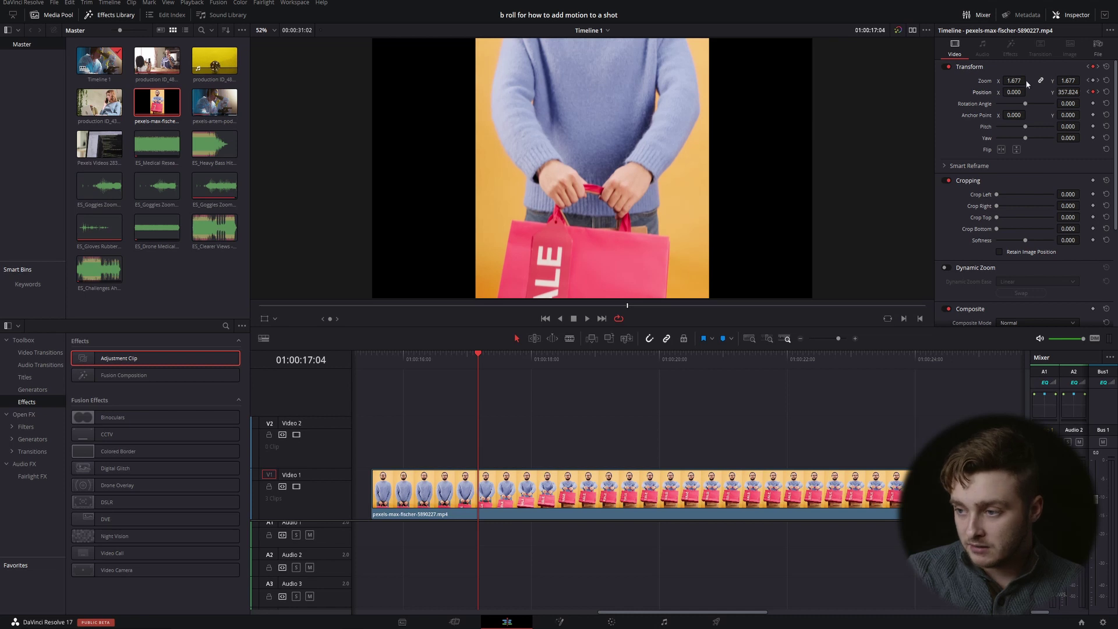
pyautogui.click(1098, 81)
pyautogui.click(1090, 68)
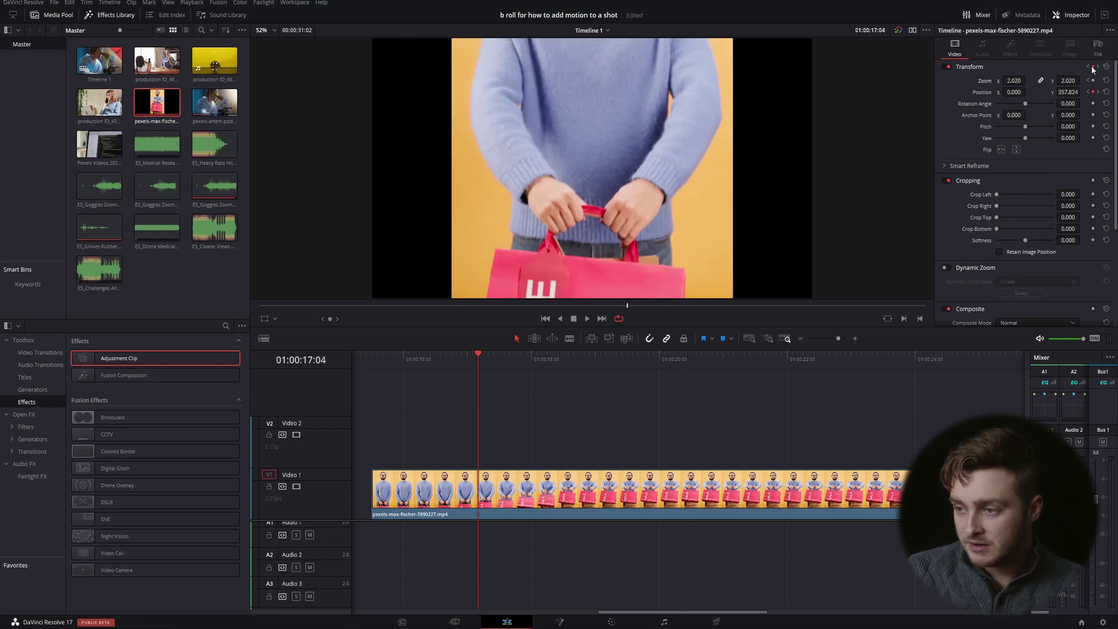
# Play the vertical clip from its start to 01:00:17:21 to review the position movement
pyautogui.click(373, 362)
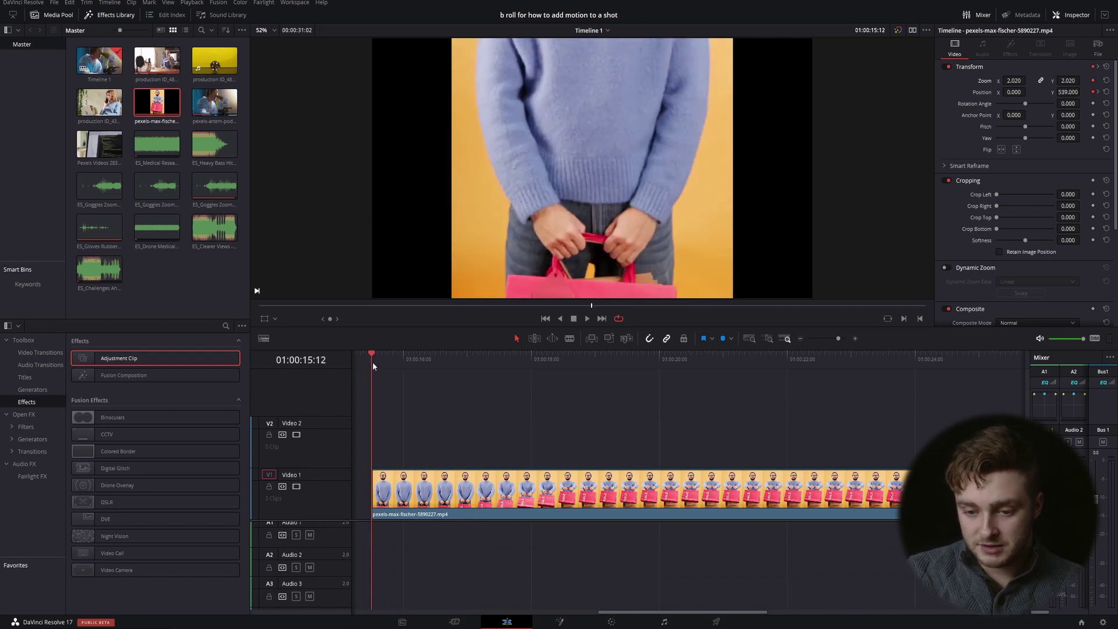
pyautogui.click(587, 319)
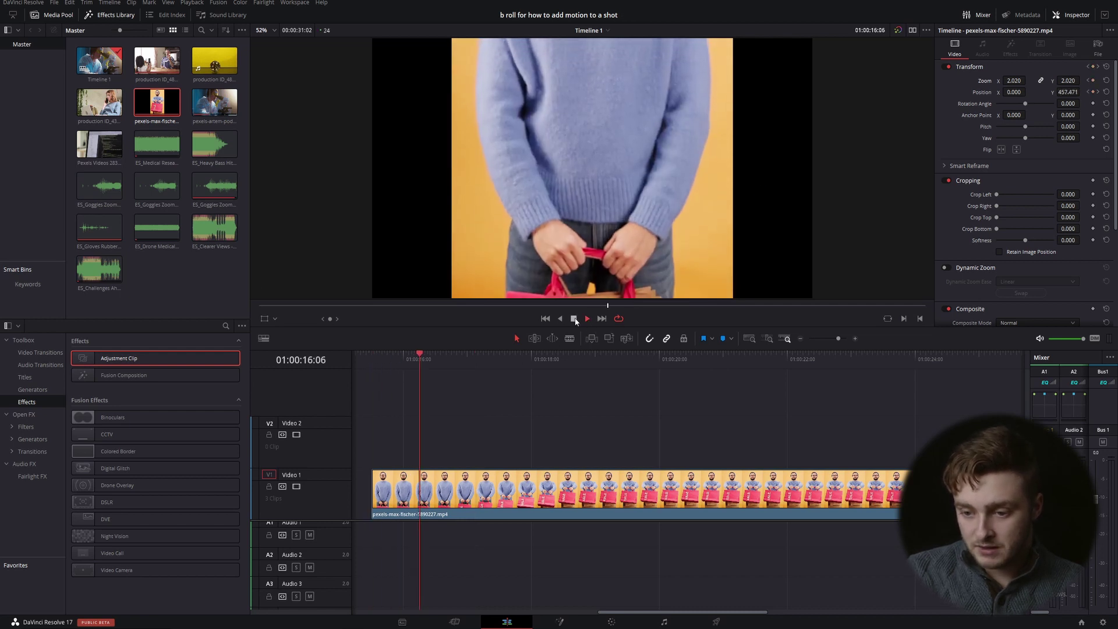
pyautogui.click(574, 319)
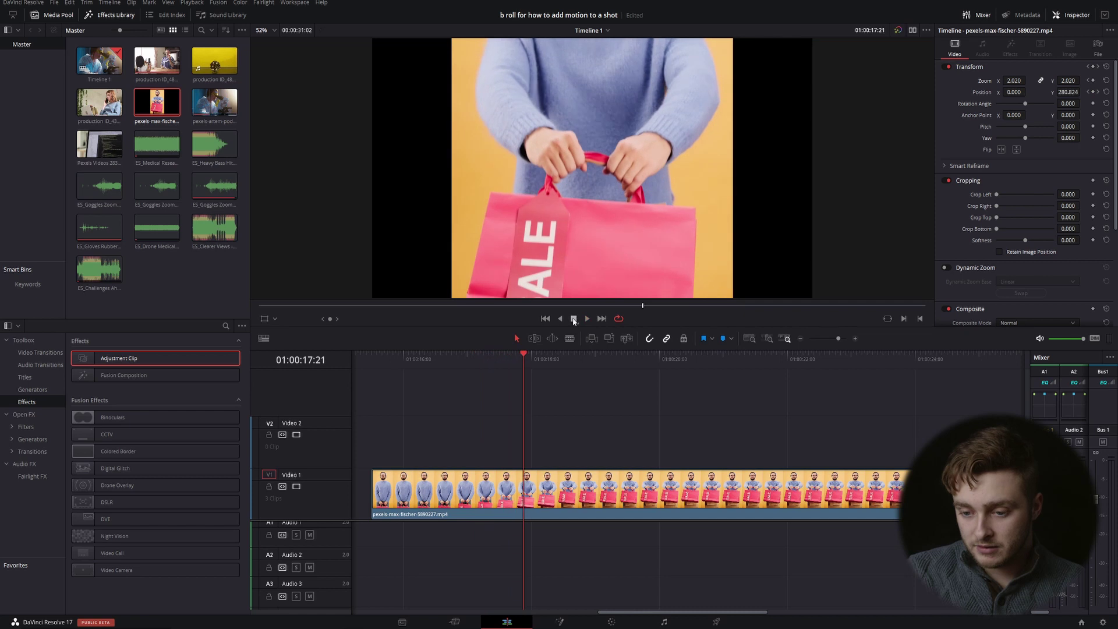
# Keyframe the vertical clip's position Y at 357 at 01:00:17:21 to hold the framing, and play the clip from its start
pyautogui.click(1093, 92)
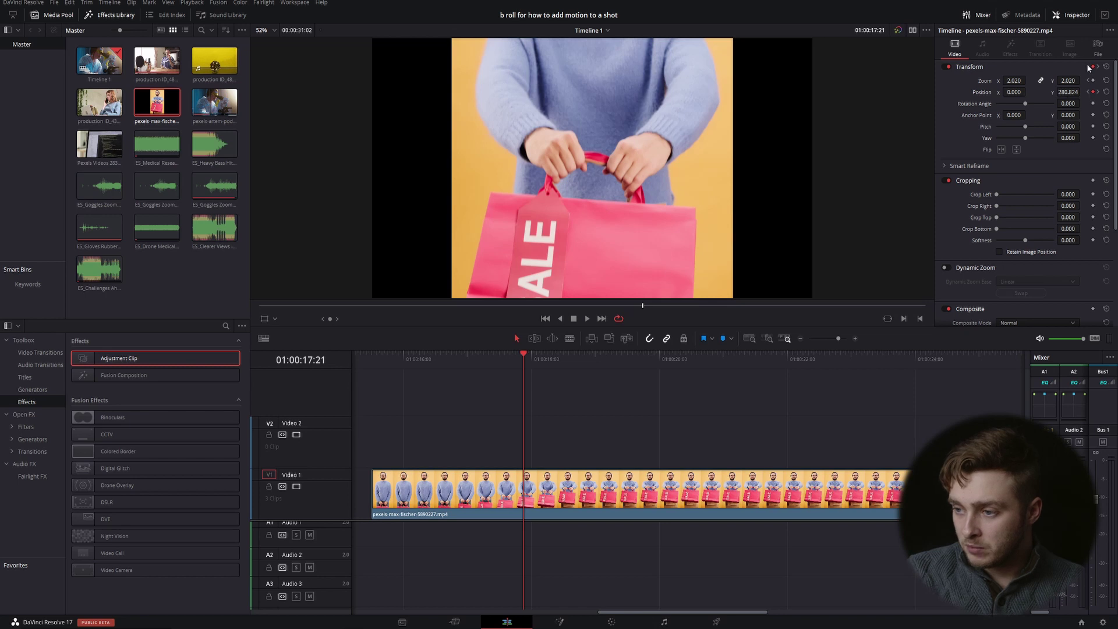
pyautogui.click(1088, 66)
pyautogui.click(1069, 91)
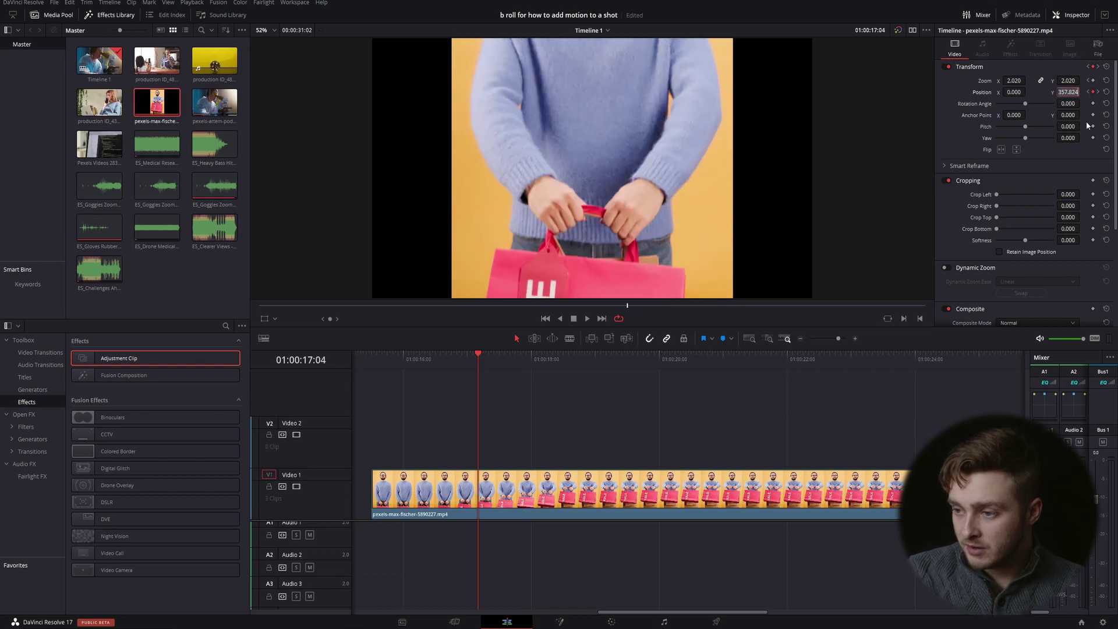
pyautogui.click(1097, 68)
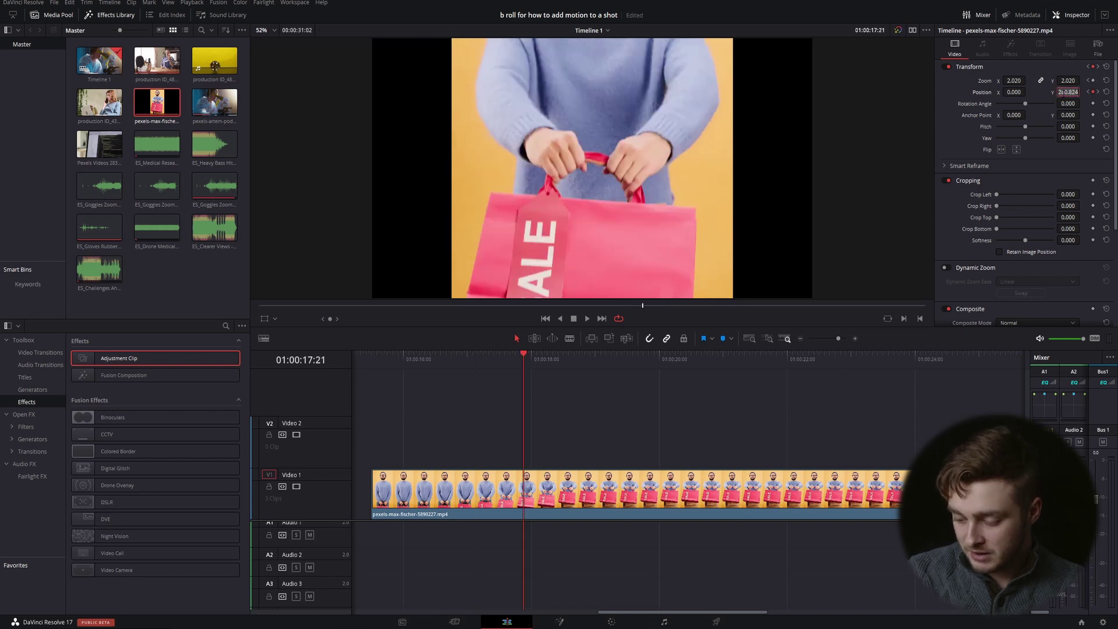
pyautogui.write('357')
pyautogui.press('Return')
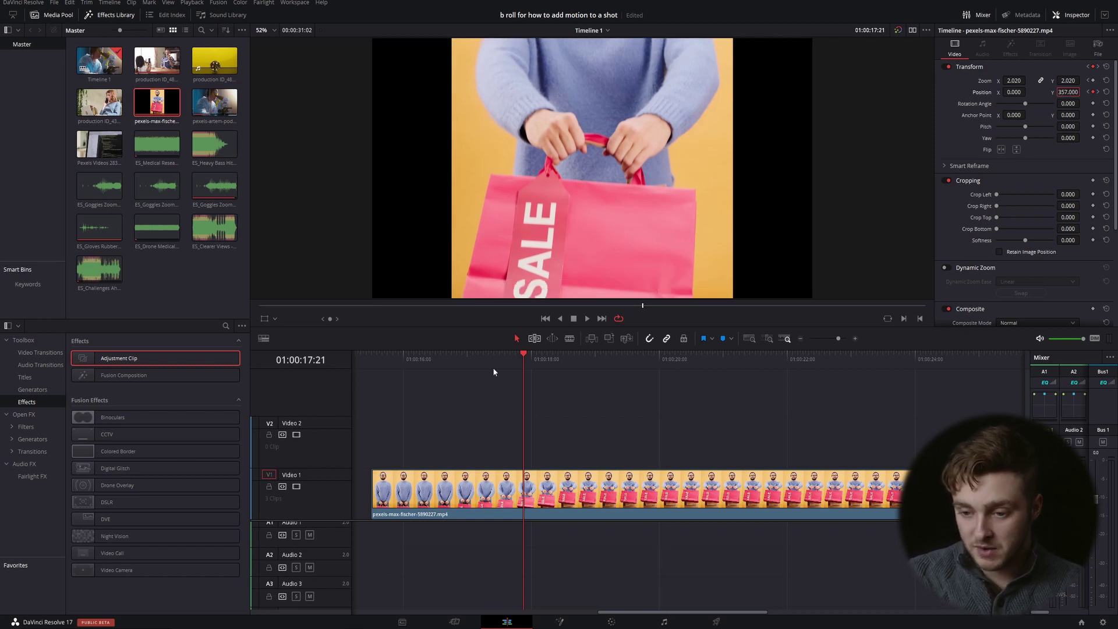
pyautogui.click(373, 361)
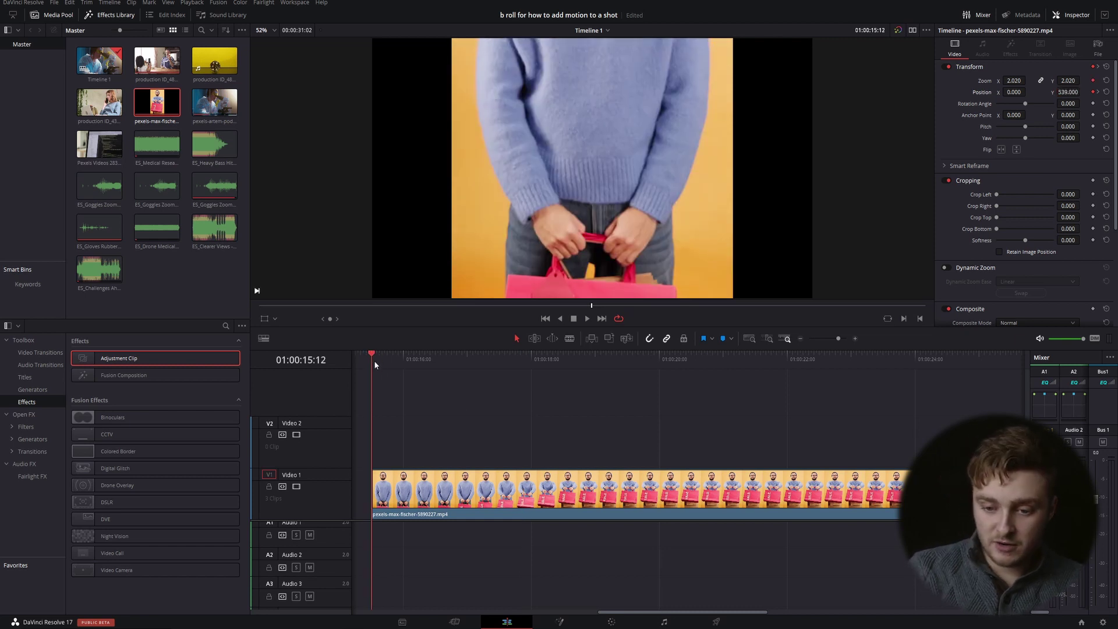
pyautogui.click(585, 316)
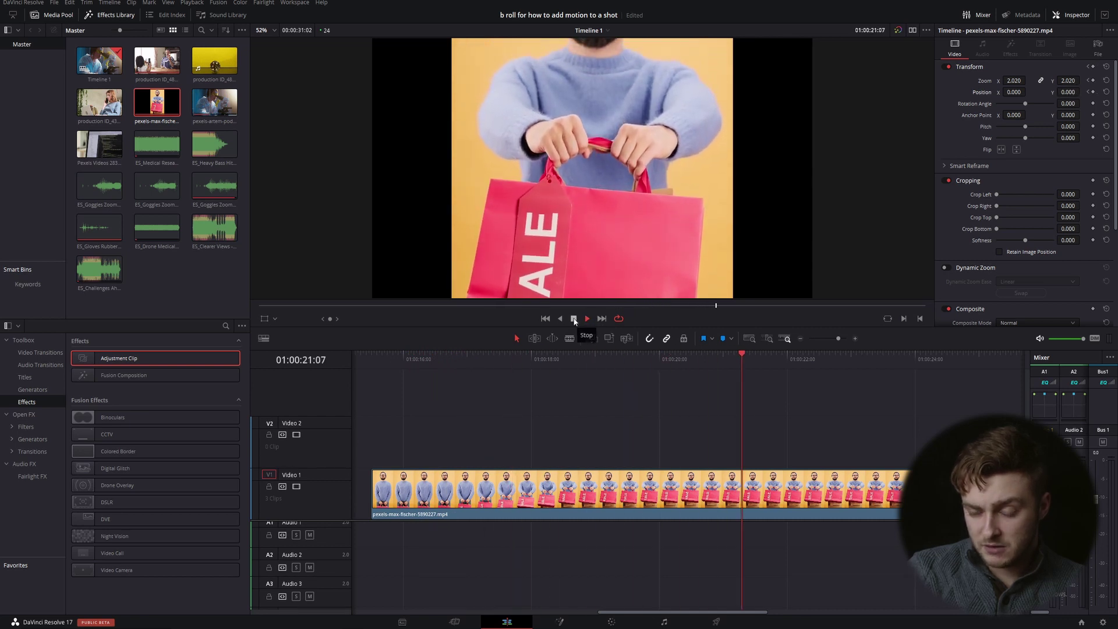
# Keyframe the vertical clip's zoom at 01:00:19:07, and zoom out to 1.030 at 01:00:21:03
pyautogui.click(613, 358)
pyautogui.moveTo(612, 358)
pyautogui.mouseDown()
pyautogui.moveTo(410, 375)
pyautogui.moveTo(613, 371)
pyautogui.mouseUp()
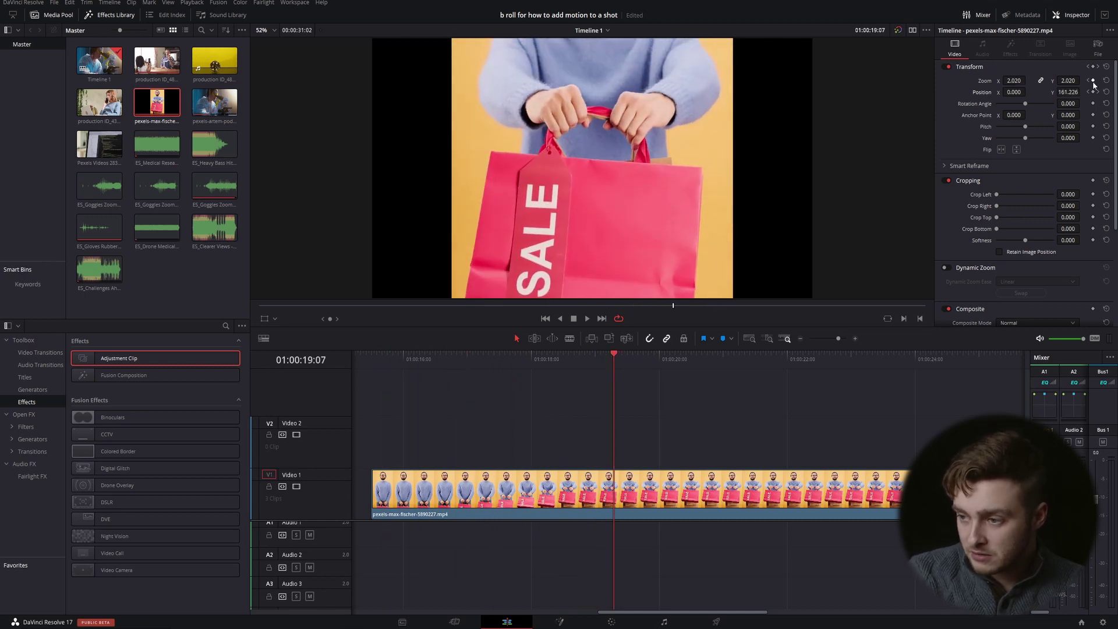
pyautogui.moveTo(632, 359); pyautogui.dragTo(733, 365)
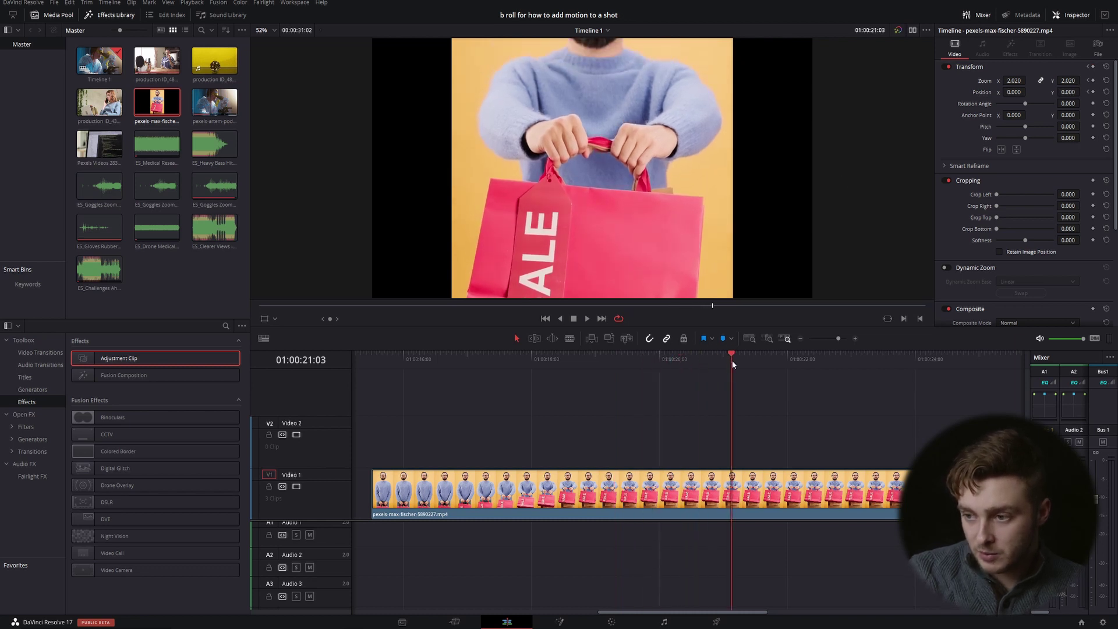
pyautogui.moveTo(1014, 82); pyautogui.dragTo(1029, 80)
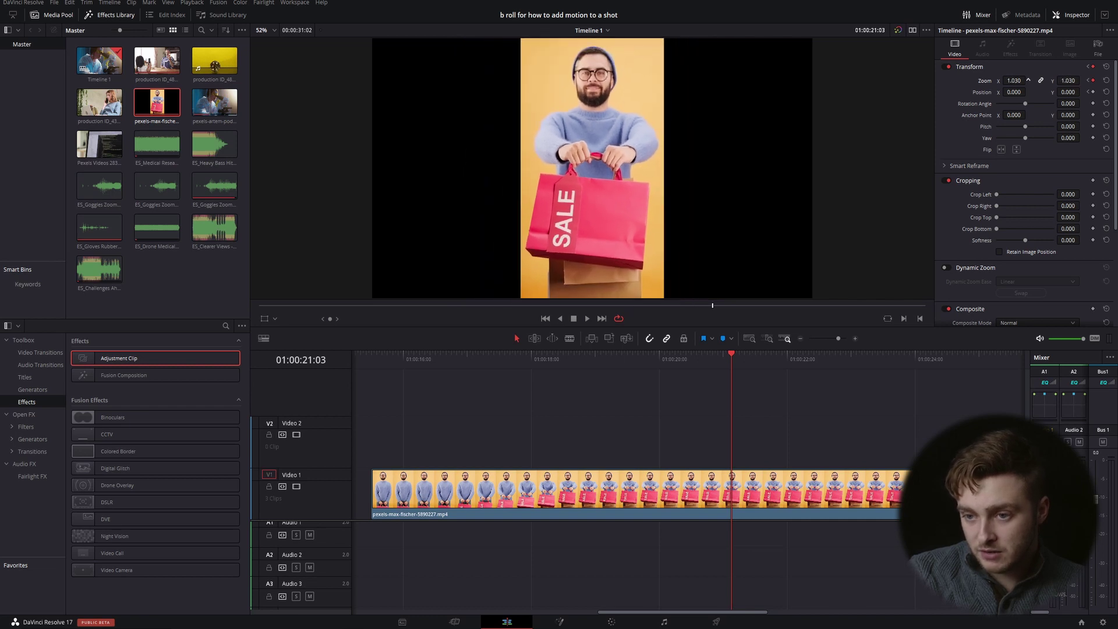
# Play back the vertical clip from near its start through the zoom-out
pyautogui.click(379, 379)
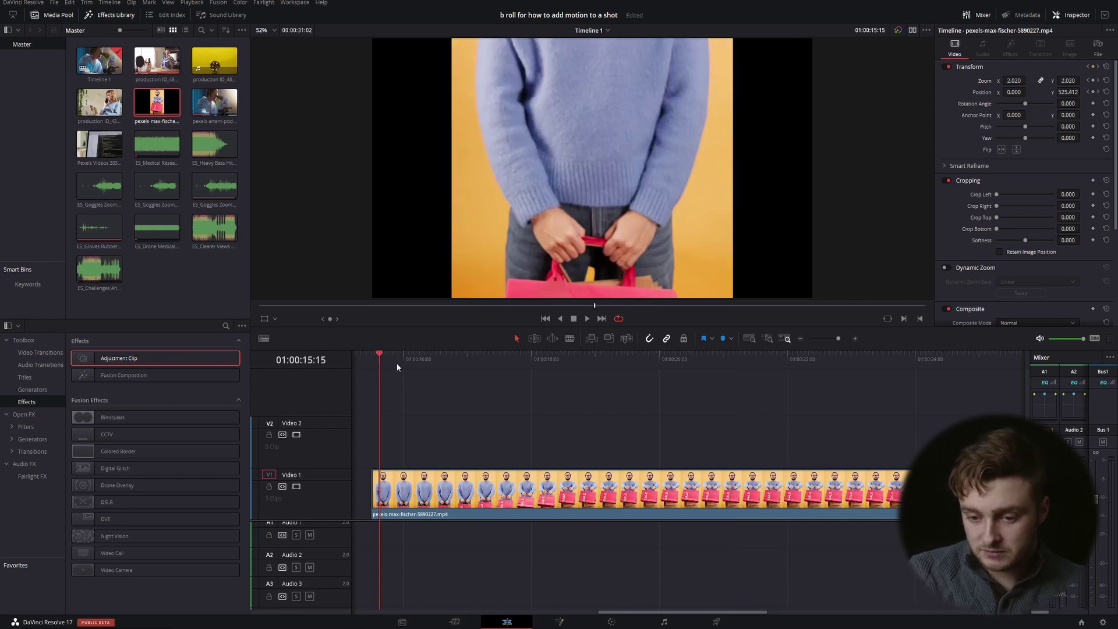
pyautogui.click(584, 318)
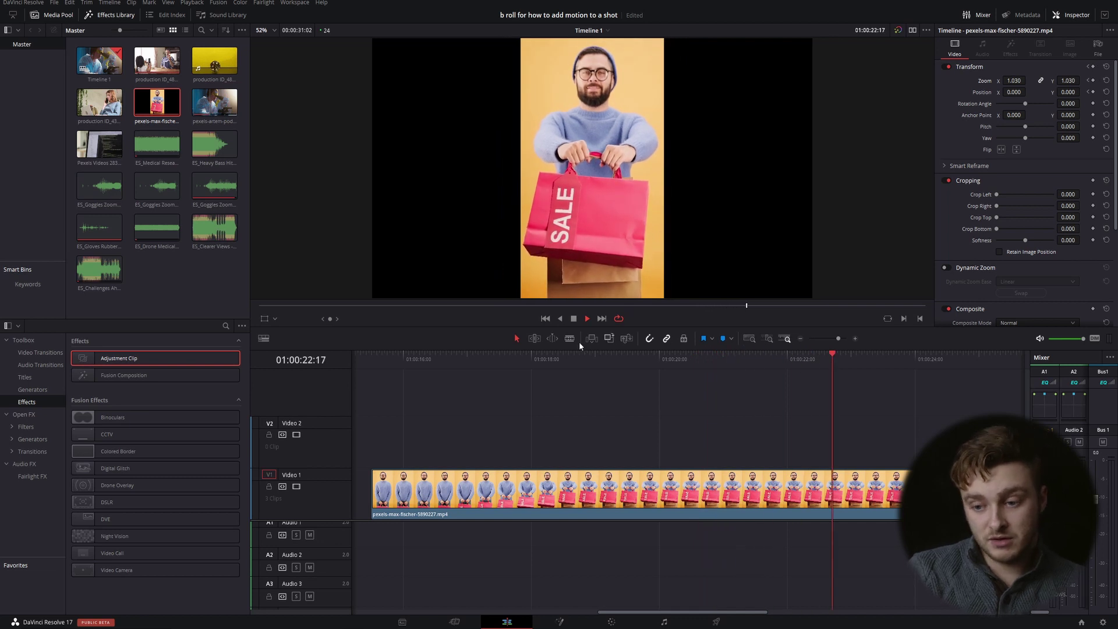
pyautogui.click(573, 319)
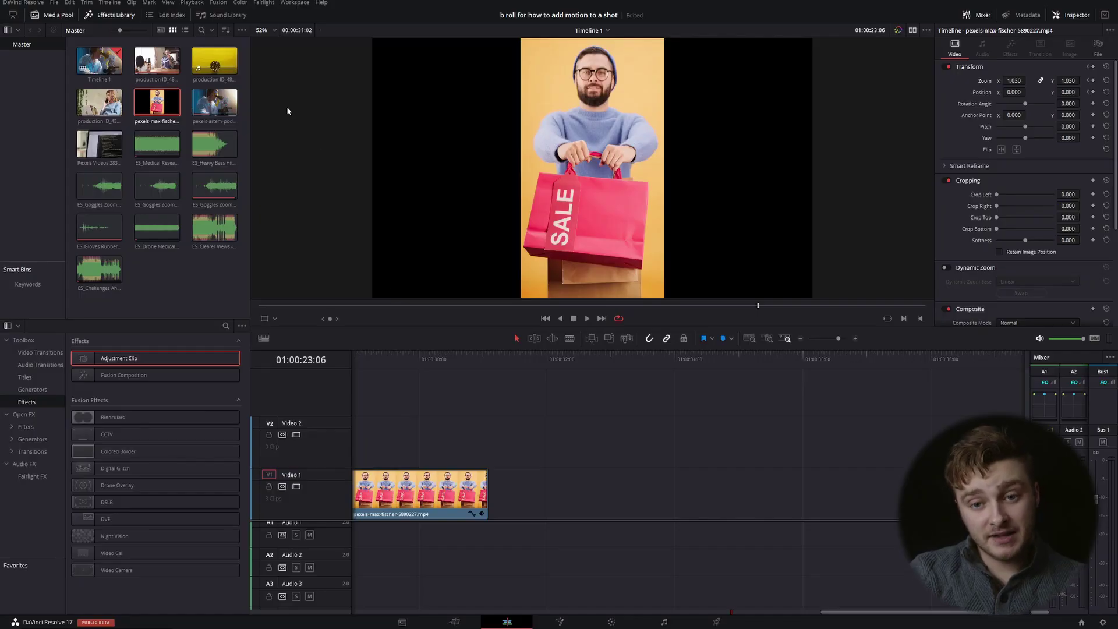
# Place the yellow bitcoin and padlock clip after the vertical clip on Video 1, and go to its start at 01:00:31:10
pyautogui.moveTo(215, 60); pyautogui.dragTo(569, 490)
pyautogui.moveTo(518, 359); pyautogui.dragTo(672, 358)
pyautogui.moveTo(499, 358)
pyautogui.mouseDown()
pyautogui.moveTo(495, 368)
pyautogui.moveTo(510, 359)
pyautogui.mouseUp()
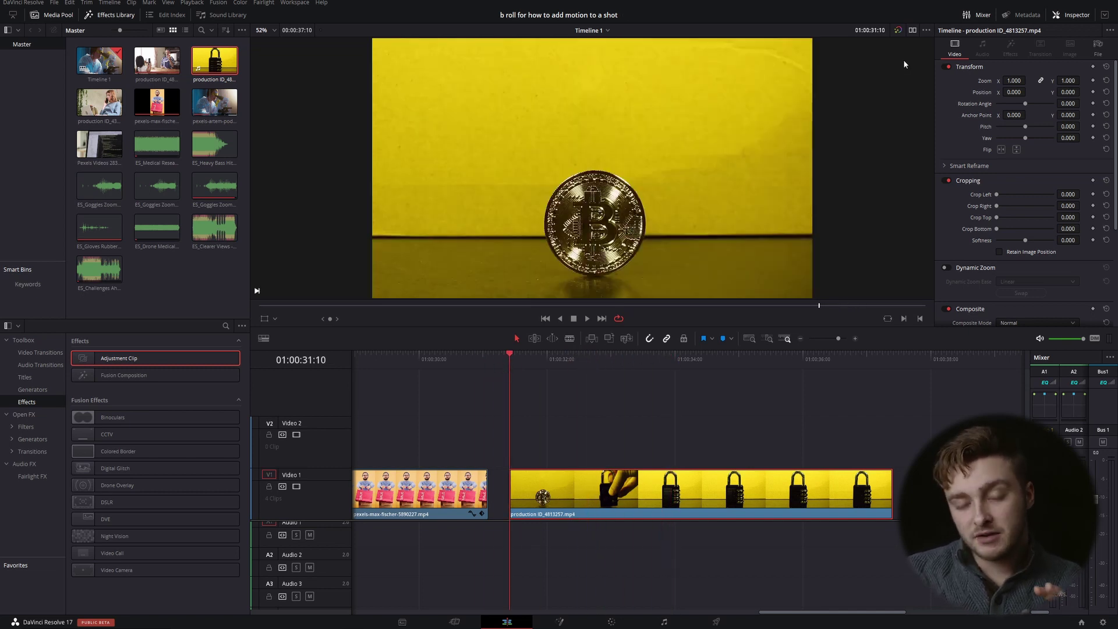
# Frame the coin at the clip's start with zoom 1.860, position X -45 and Y 417, and keyframe the position
pyautogui.moveTo(1014, 81); pyautogui.dragTo(1083, 91)
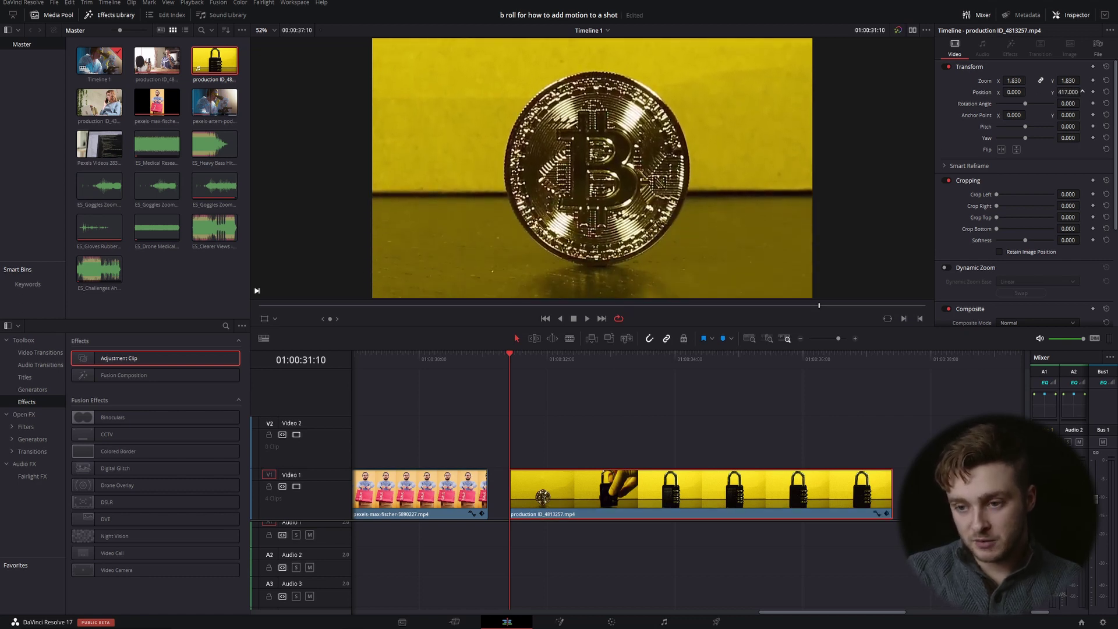
pyautogui.moveTo(1014, 92); pyautogui.dragTo(1048, 81)
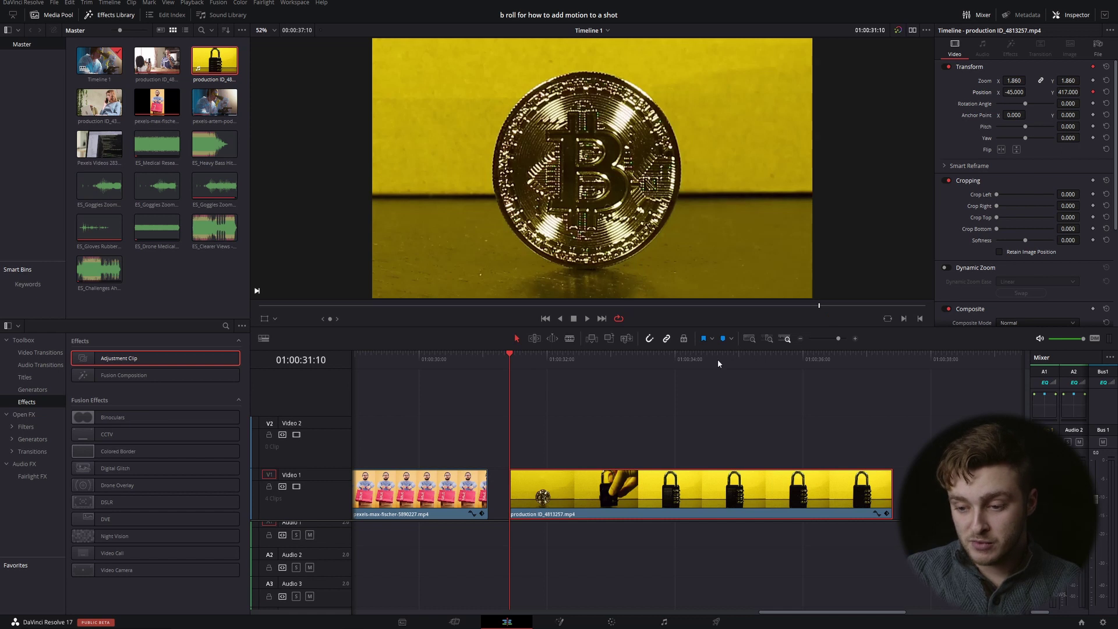
# Replace the coin clip's position keyframes with rotation angle keyframes at 01:00:31:10, 01:00:32:17 and 01:00:33:23
pyautogui.moveTo(554, 358); pyautogui.dragTo(591, 364)
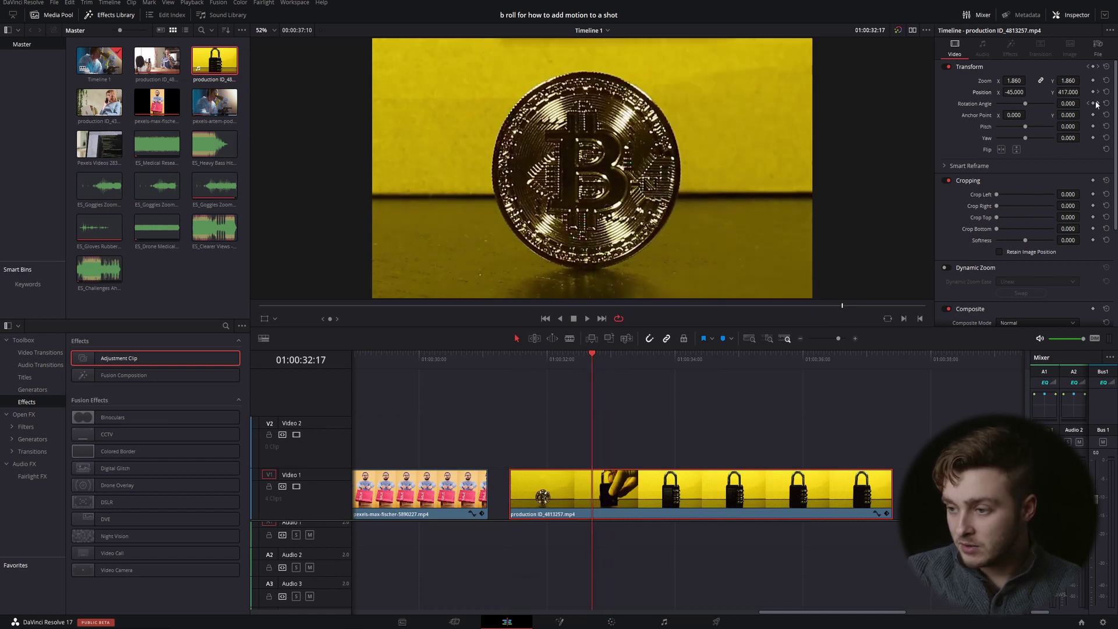
pyautogui.click(1097, 67)
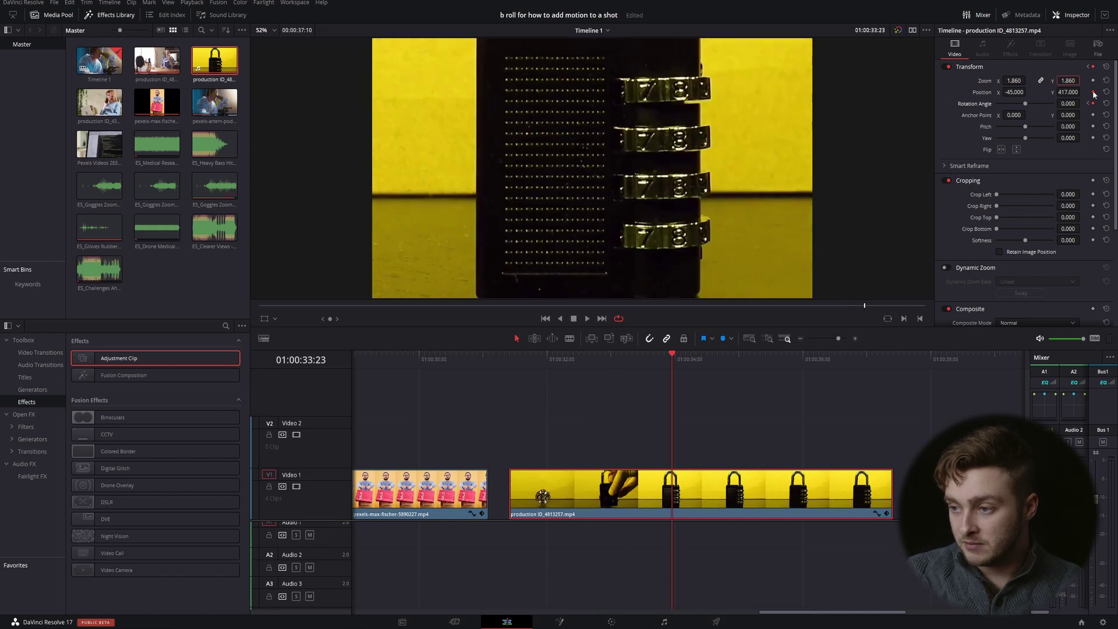
pyautogui.click(1087, 67)
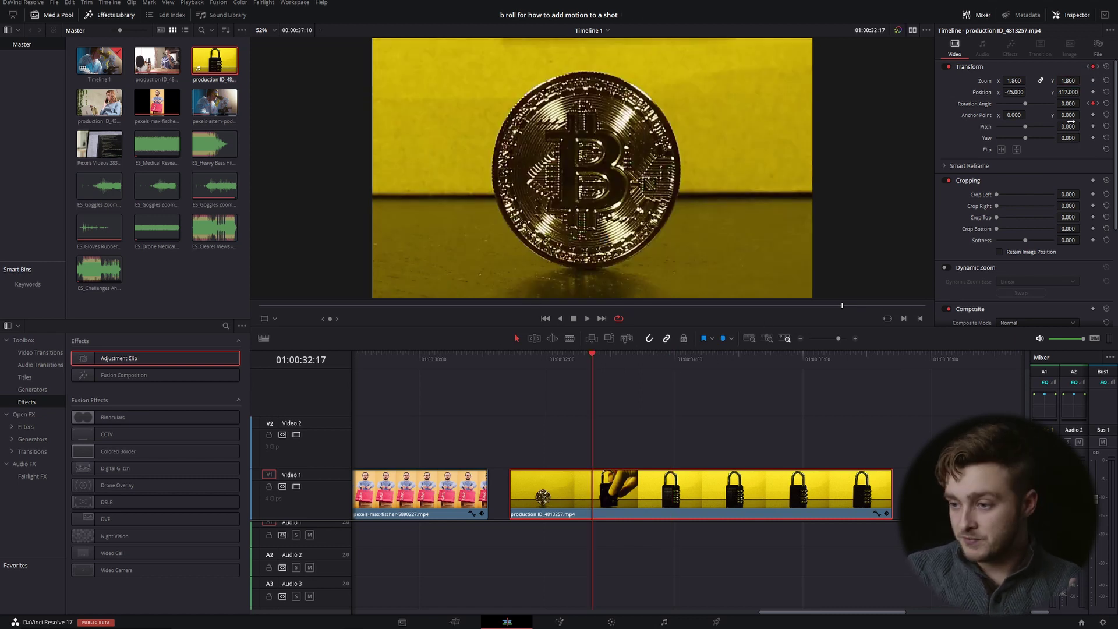
pyautogui.click(506, 369)
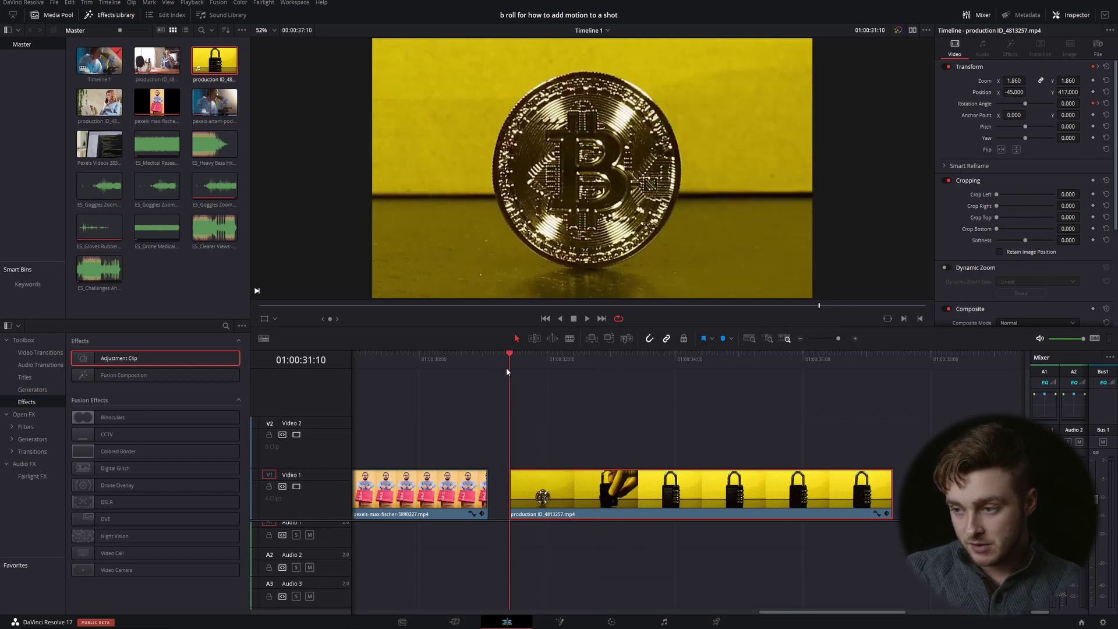
# Set the coin clip's rotation angle to 360 at the 01:00:33:23 keyframe
pyautogui.click(570, 364)
pyautogui.click(595, 356)
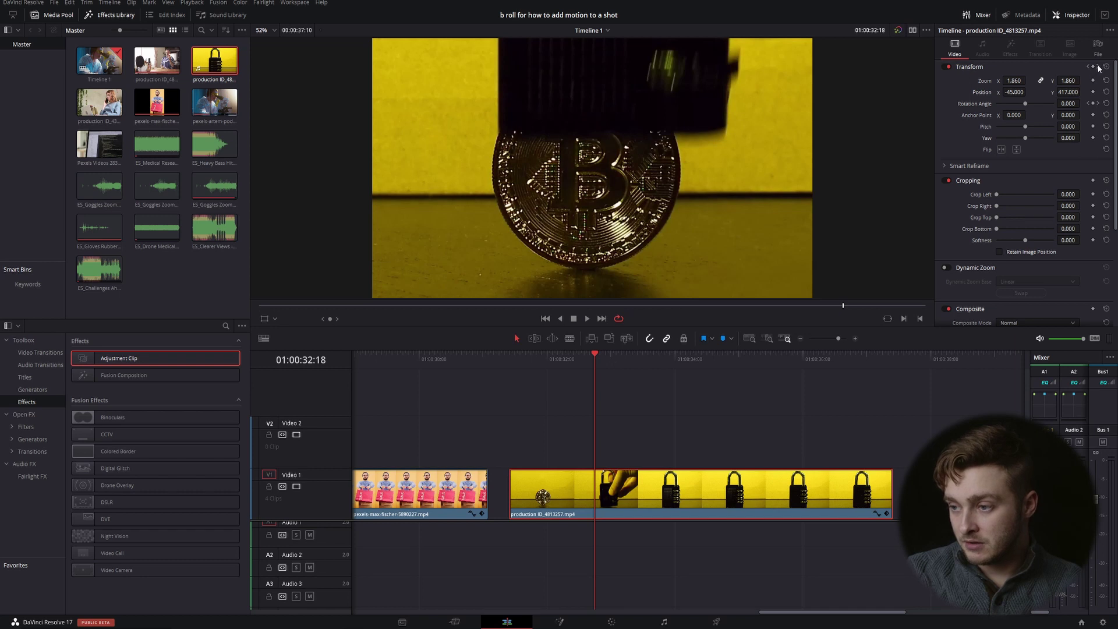
pyautogui.click(1098, 68)
pyautogui.click(1093, 105)
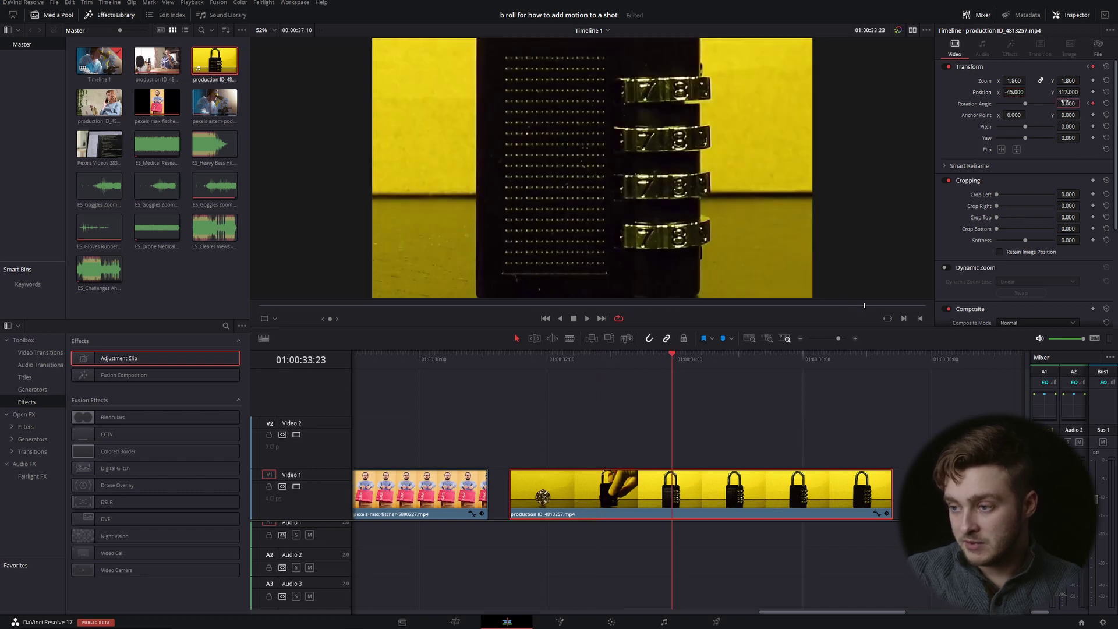
pyautogui.click(1064, 103)
pyautogui.write('360')
pyautogui.press('Return')
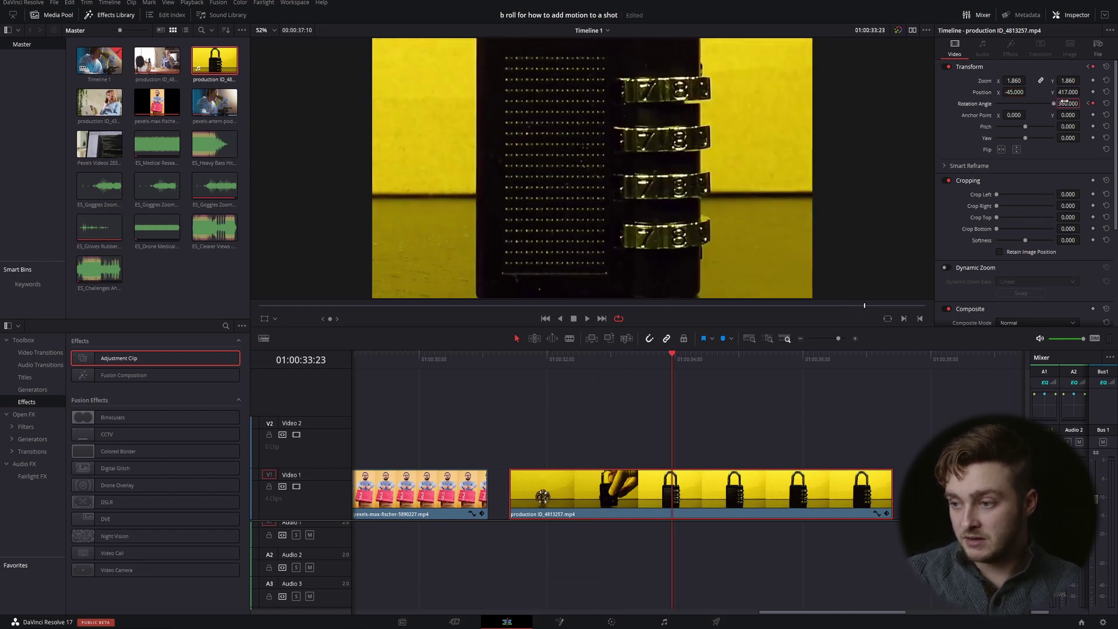
# Play the coin clip from its start through the rotation to review the spin
pyautogui.click(510, 365)
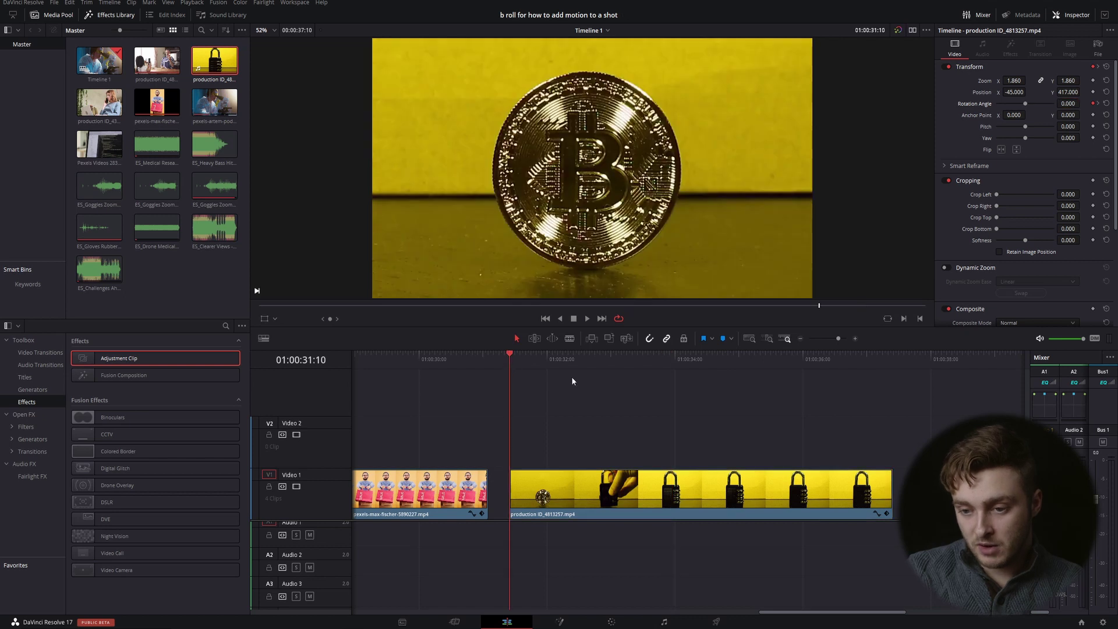
pyautogui.click(587, 318)
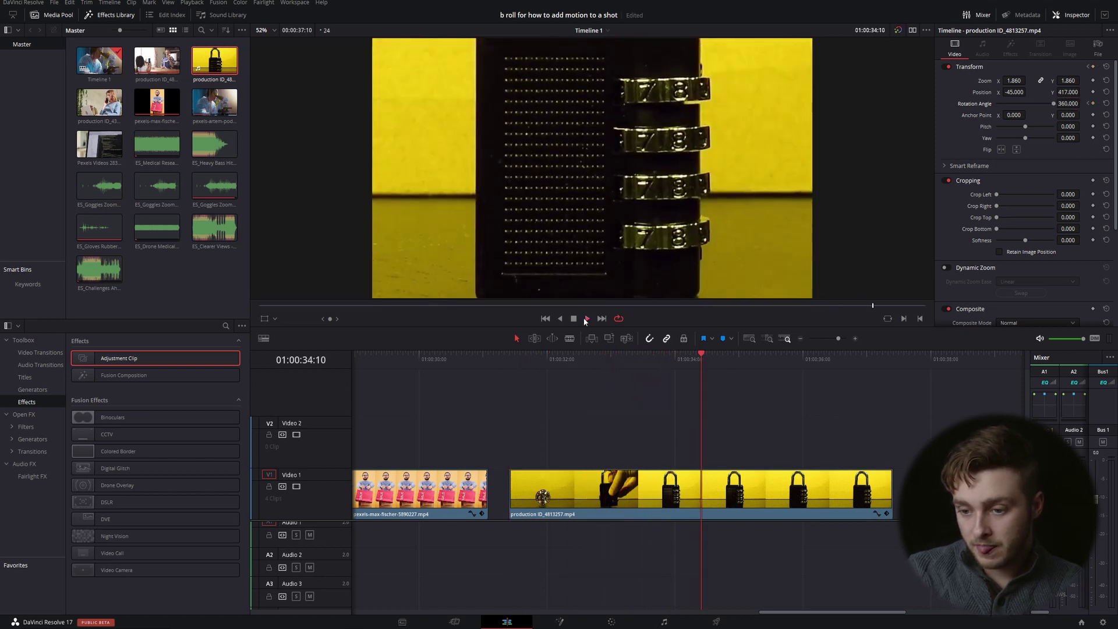
pyautogui.click(574, 320)
# Increase the coin clip's zoom to 2.570 and check the framing near its start at 01:00:31:15
pyautogui.moveTo(620, 365); pyautogui.dragTo(674, 355)
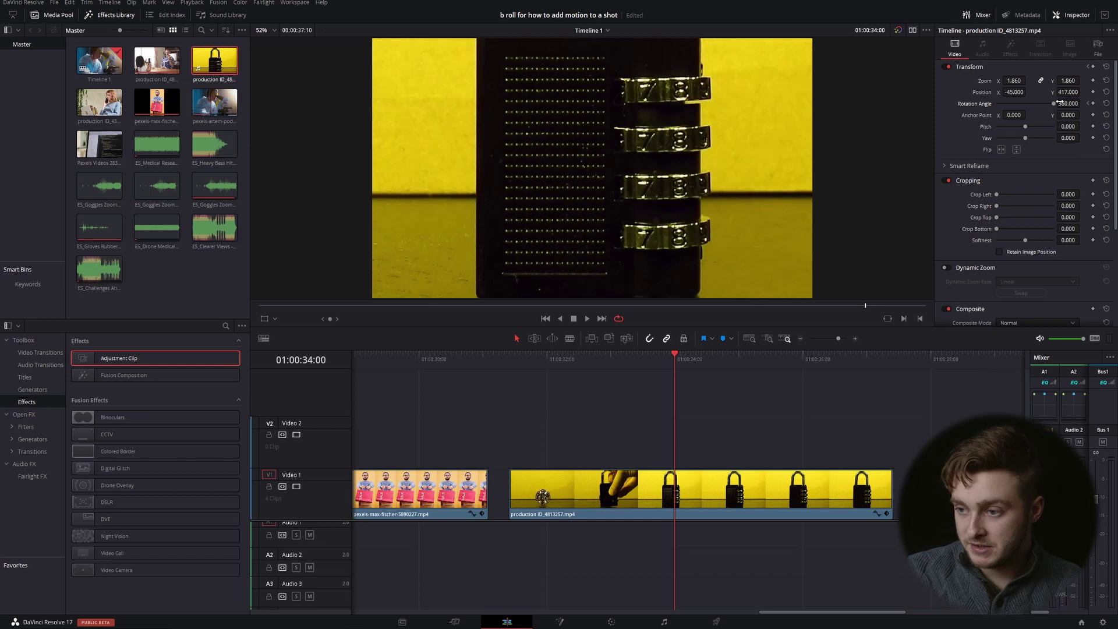
pyautogui.moveTo(1016, 79); pyautogui.dragTo(1057, 80)
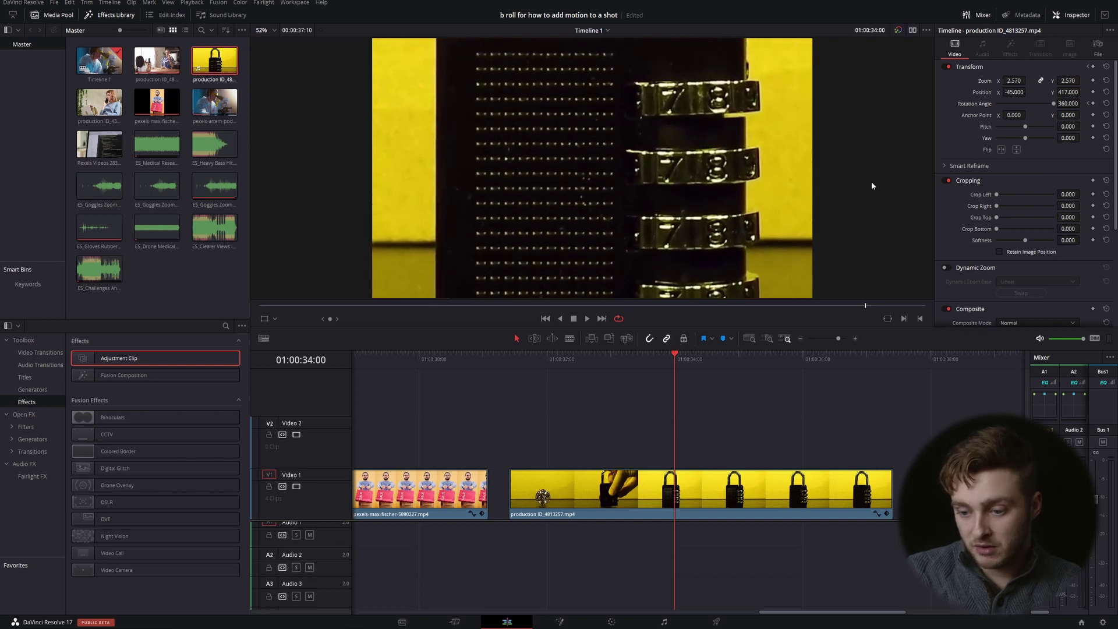
pyautogui.moveTo(512, 364)
pyautogui.mouseDown()
pyautogui.moveTo(695, 363)
pyautogui.moveTo(523, 382)
pyautogui.mouseUp()
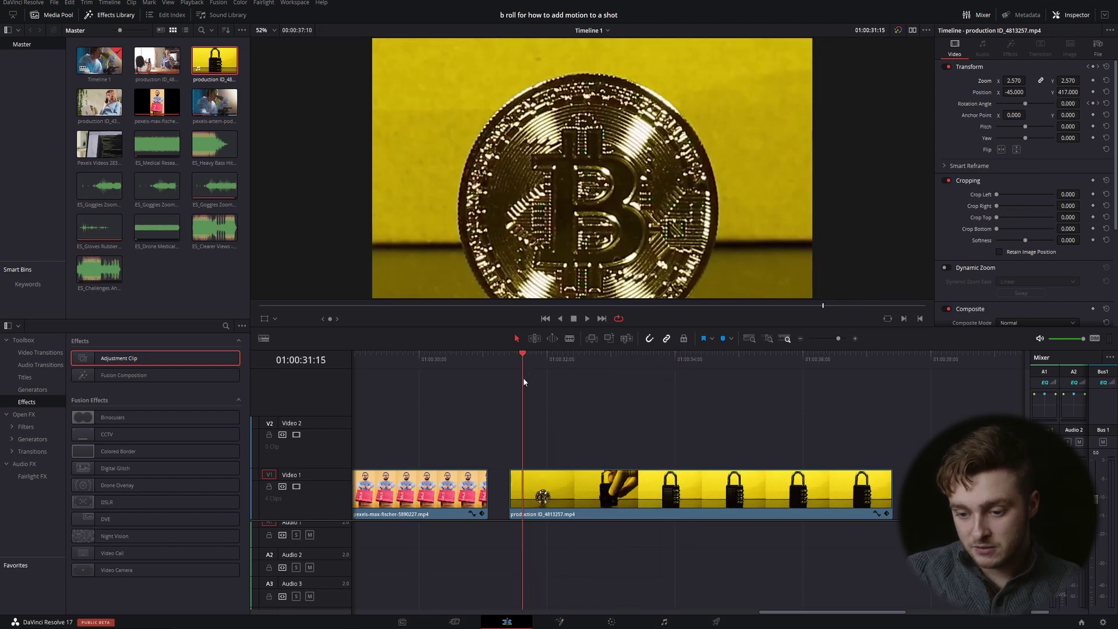
# Play the coin clip from 01:00:31:15 through the spin to check that the enlarged zoom fills the frame
pyautogui.click(588, 318)
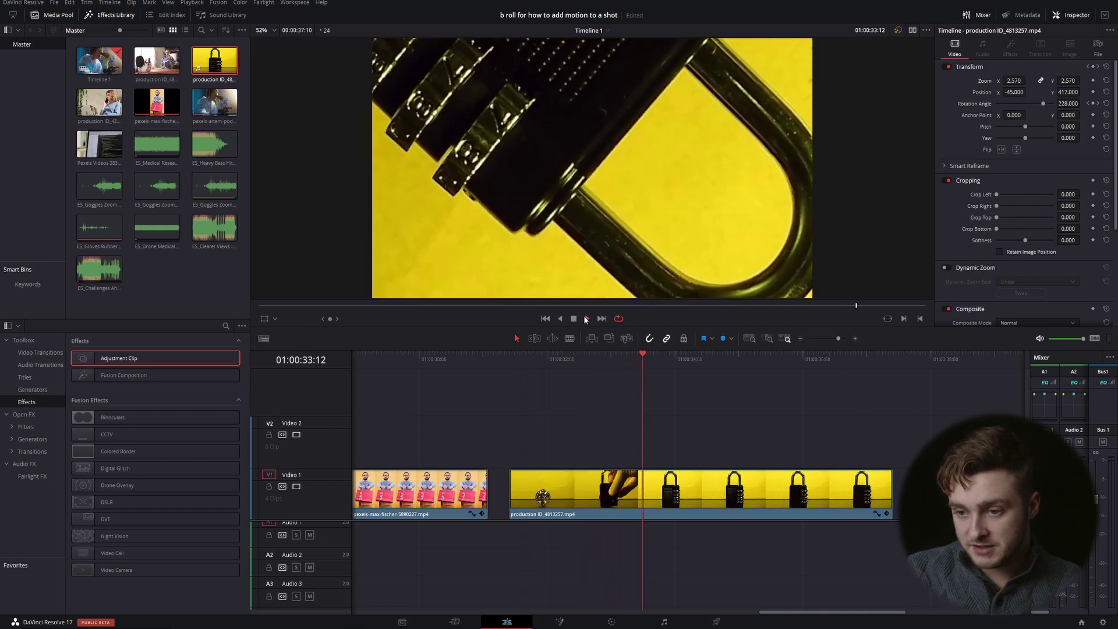
pyautogui.click(574, 320)
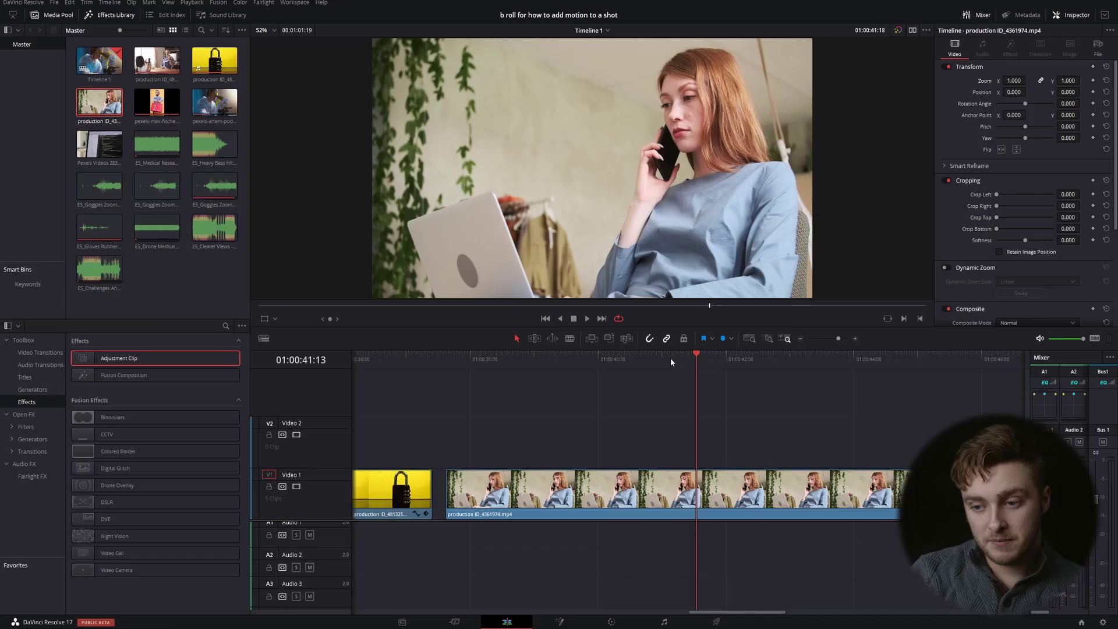
# Place an Adjustment Clip on Video 2 above the woman-on-phone clip, starting at the clip's first frame at 01:00:37:15
pyautogui.moveTo(671, 361); pyautogui.dragTo(444, 378)
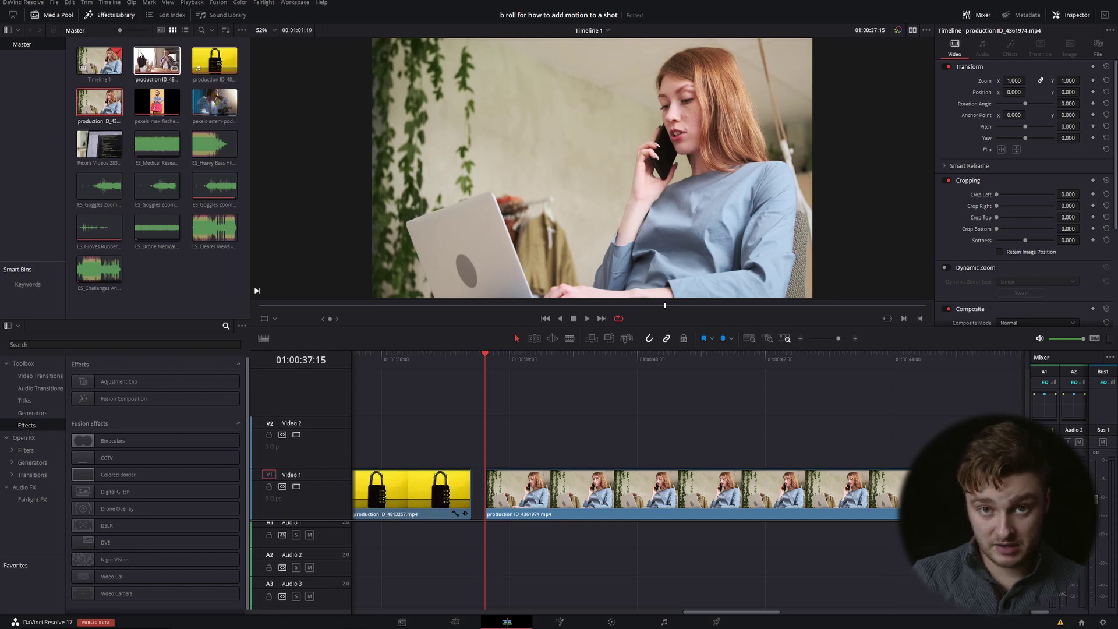
pyautogui.click(109, 14)
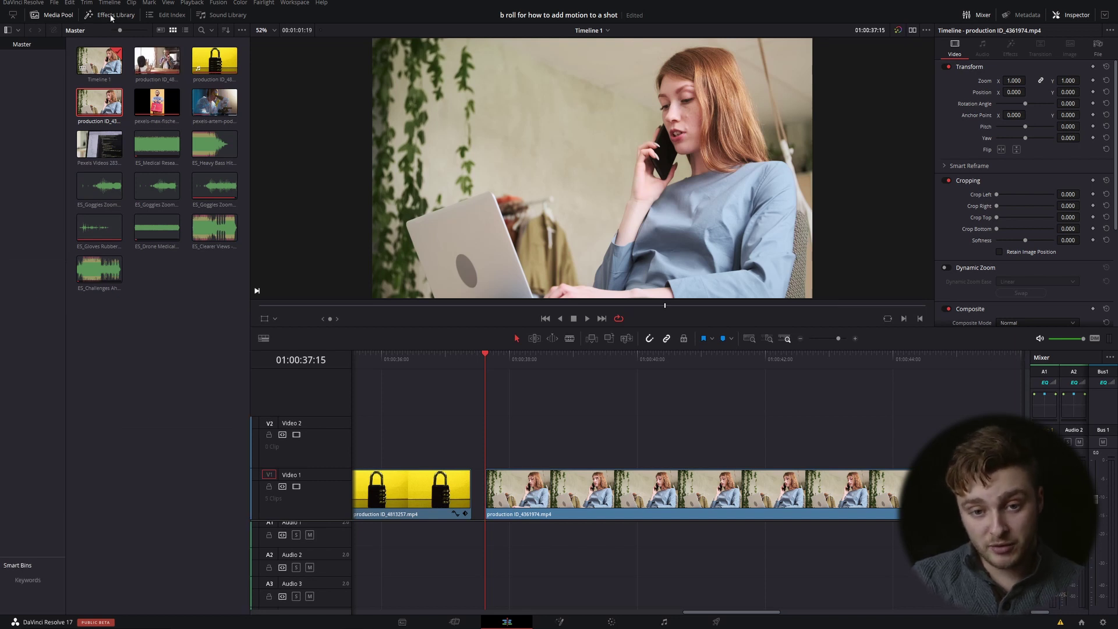
pyautogui.click(106, 15)
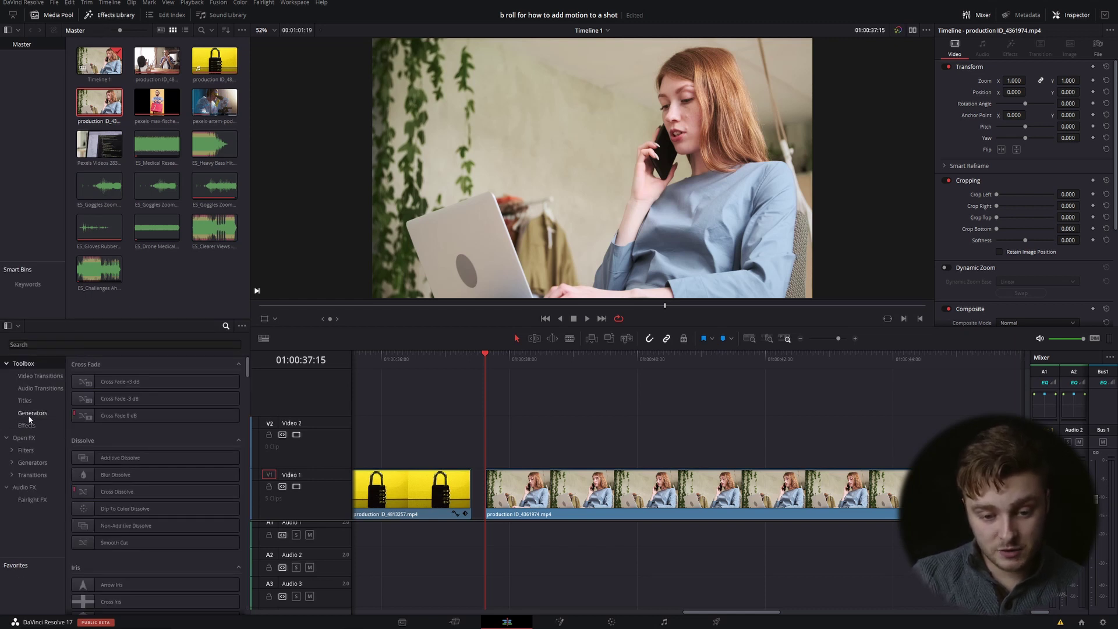
pyautogui.click(114, 400)
pyautogui.moveTo(114, 382); pyautogui.dragTo(488, 447)
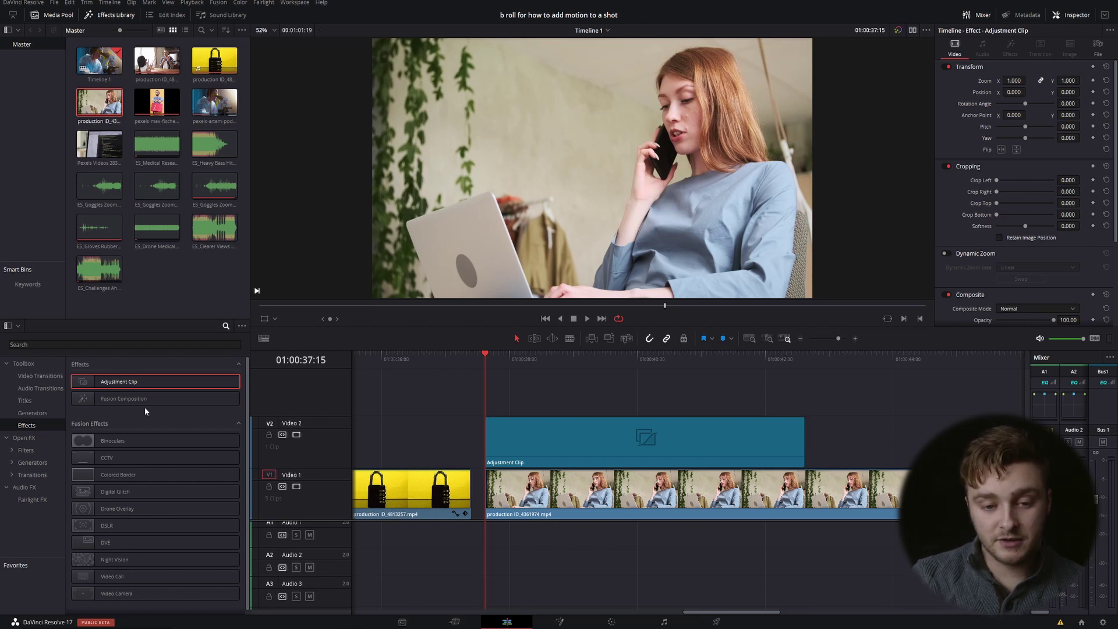
# Open the adjustment clip in Fusion, hide the spline editor and move the MediaIn1 and MediaOut1 nodes toward the middle of the node graph
pyautogui.click(417, 401)
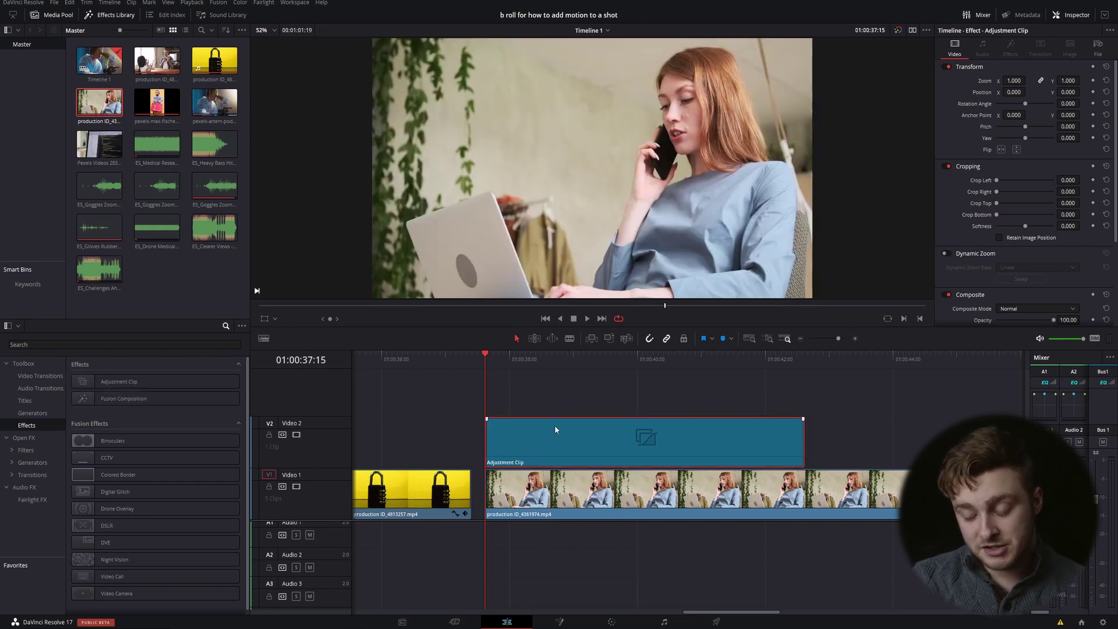
pyautogui.click(561, 622)
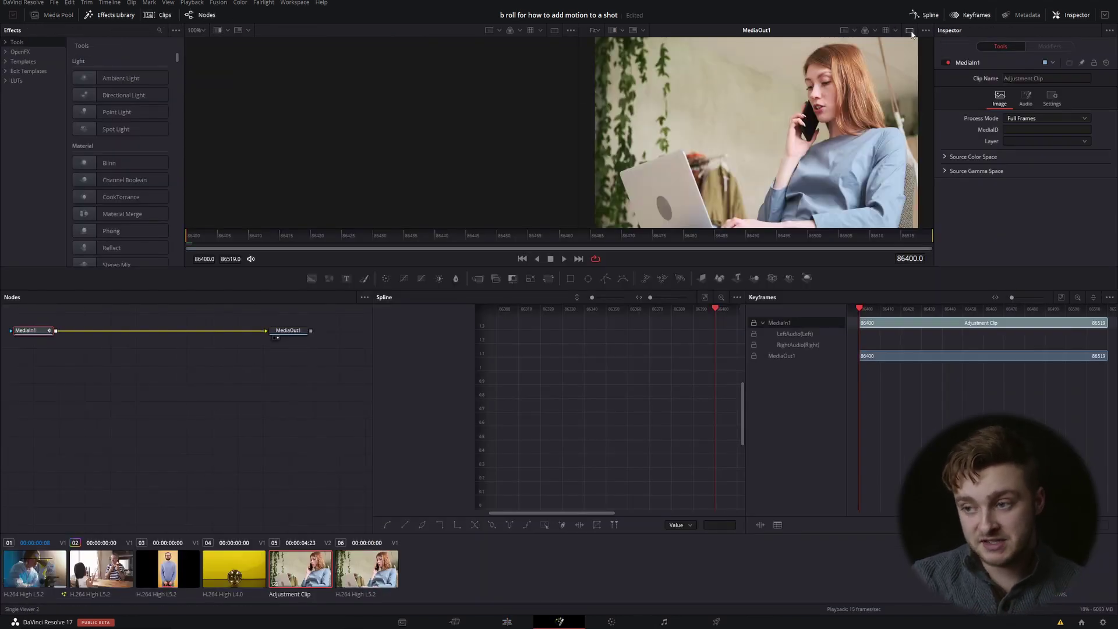
pyautogui.click(924, 15)
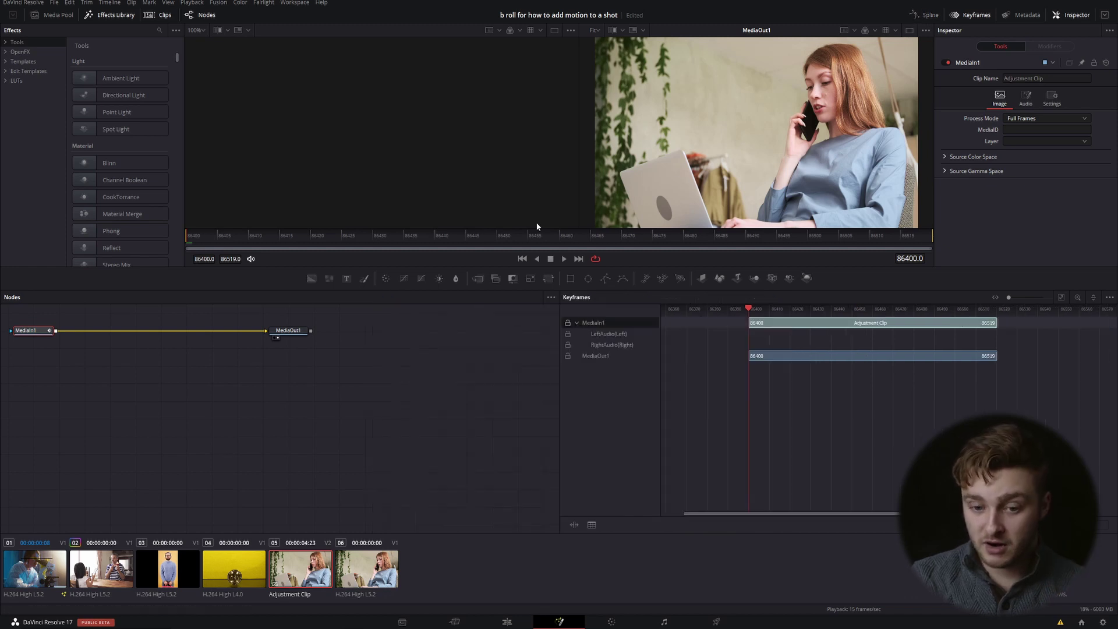
pyautogui.moveTo(13, 318); pyautogui.dragTo(294, 331)
pyautogui.click(292, 328)
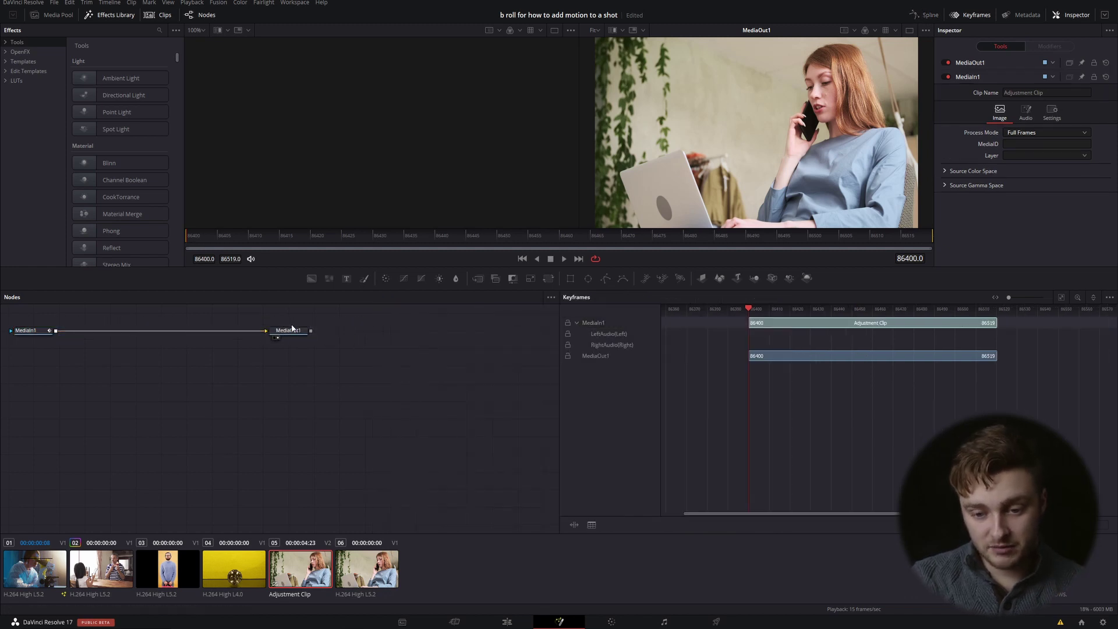
pyautogui.moveTo(32, 317); pyautogui.dragTo(404, 420)
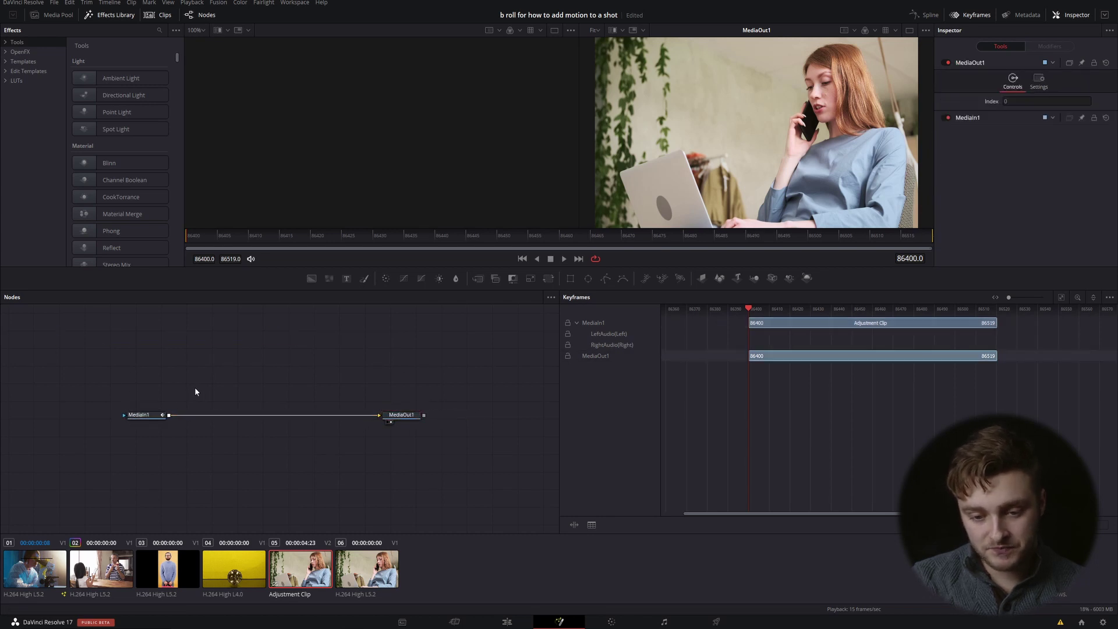
pyautogui.moveTo(150, 417); pyautogui.dragTo(125, 397)
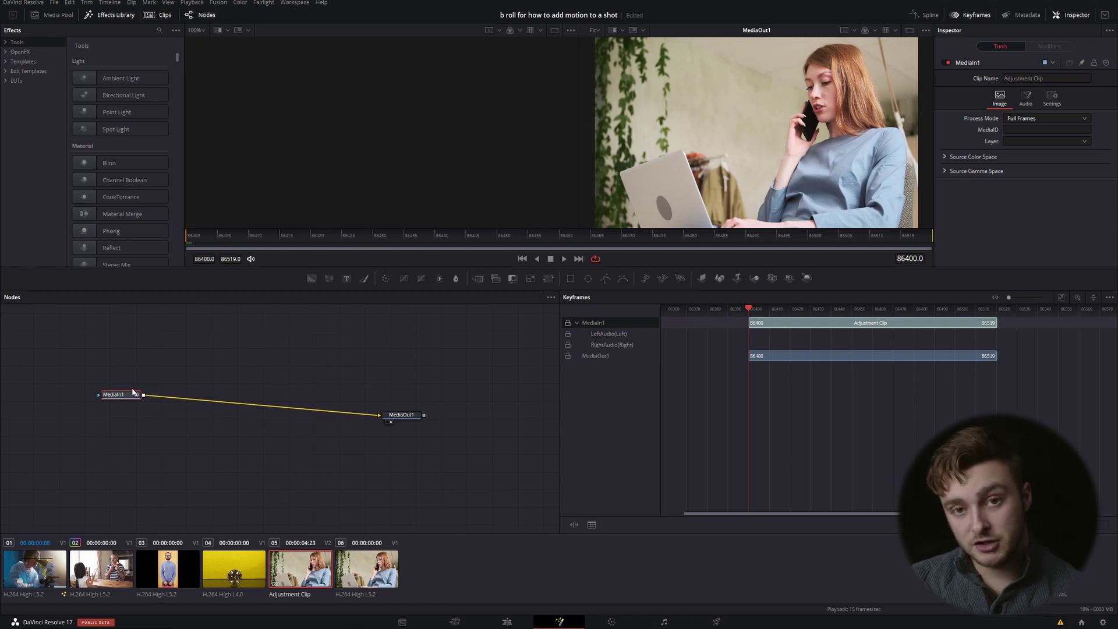
# Find the shake tools and add a Camera Shake node between MediaIn1 and MediaOut1
pyautogui.hotkey('shift', 'space')
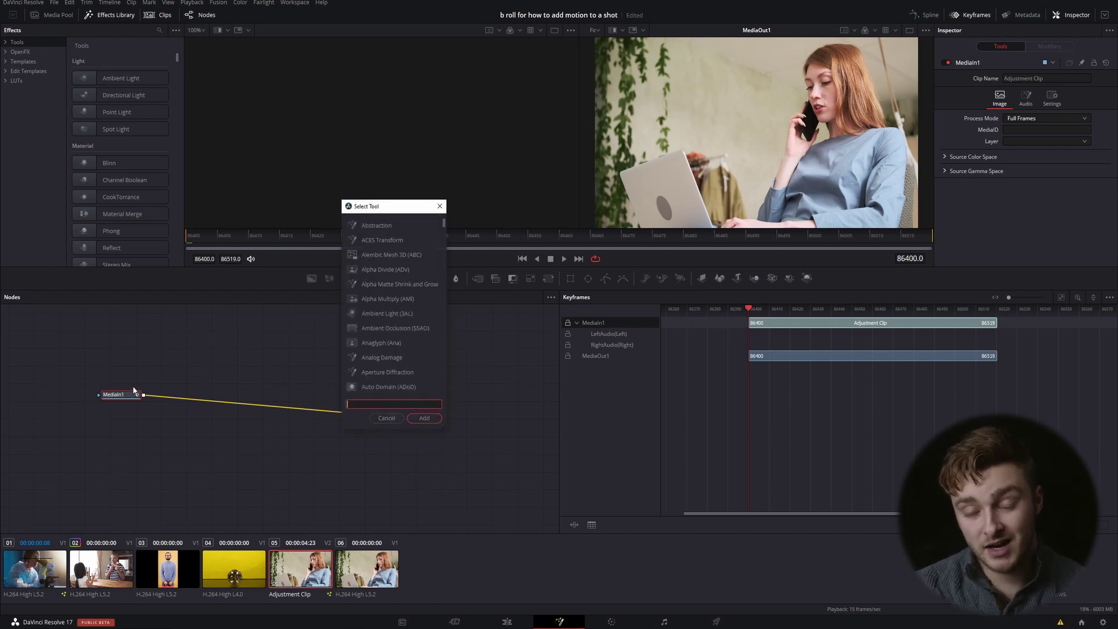
pyautogui.write('shake')
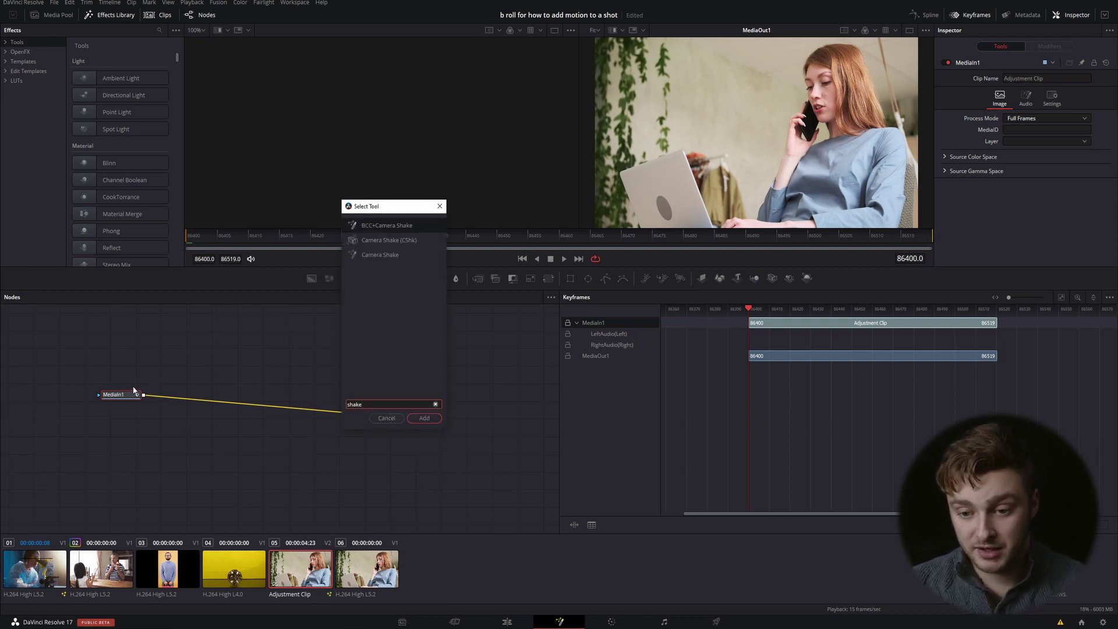
pyautogui.click(379, 256)
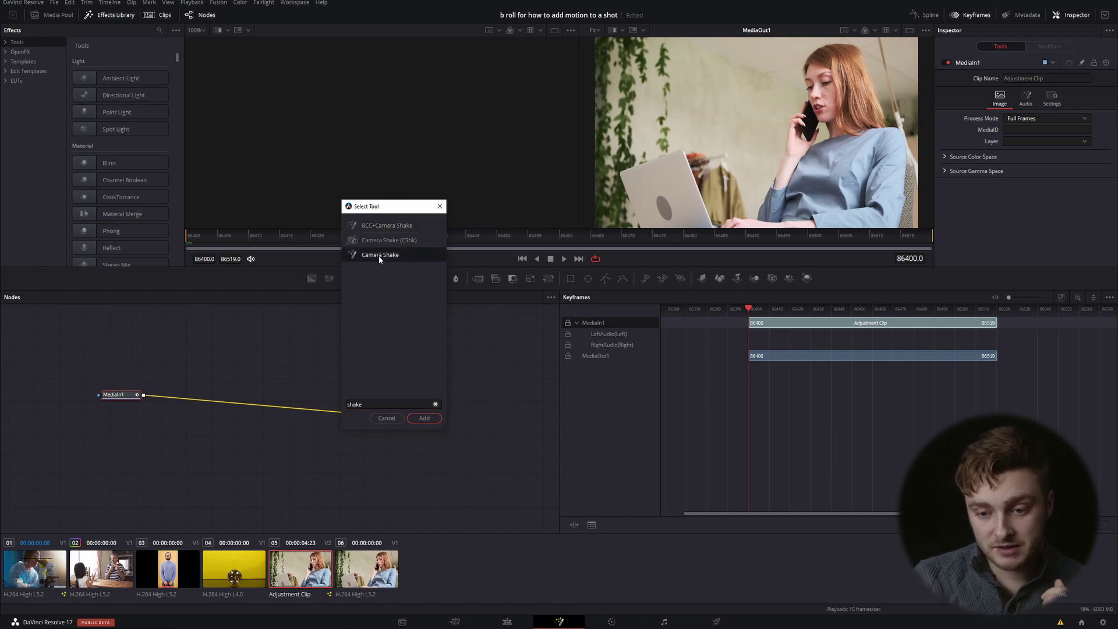
pyautogui.click(424, 419)
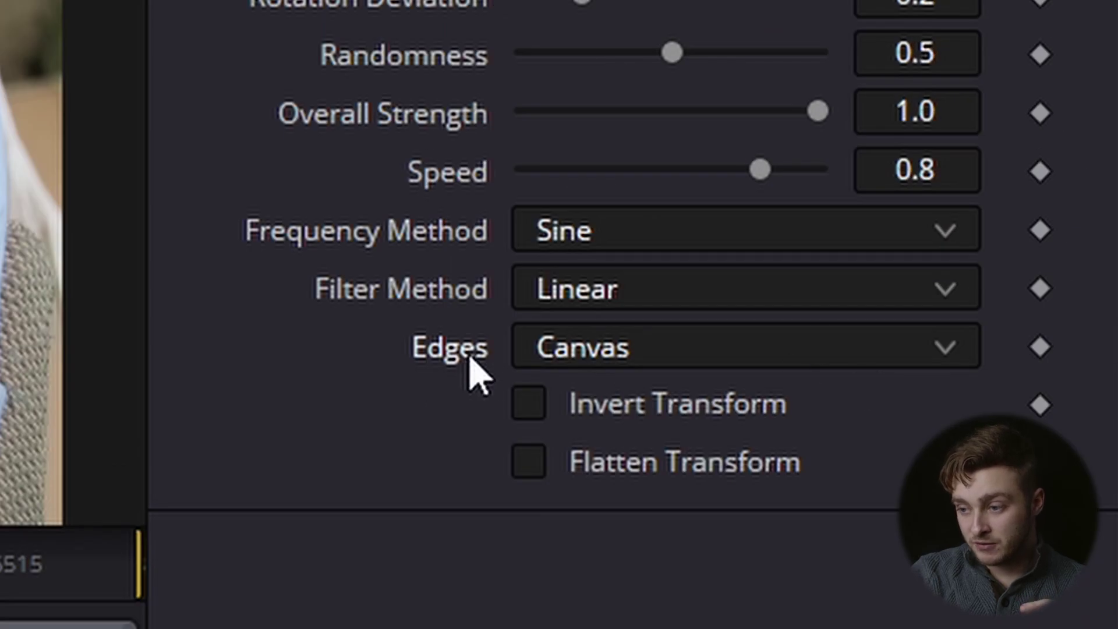
# Set the camera shake's edges to Mirror, its speed to 0.047 and its overall strength to 0.102
pyautogui.click(645, 356)
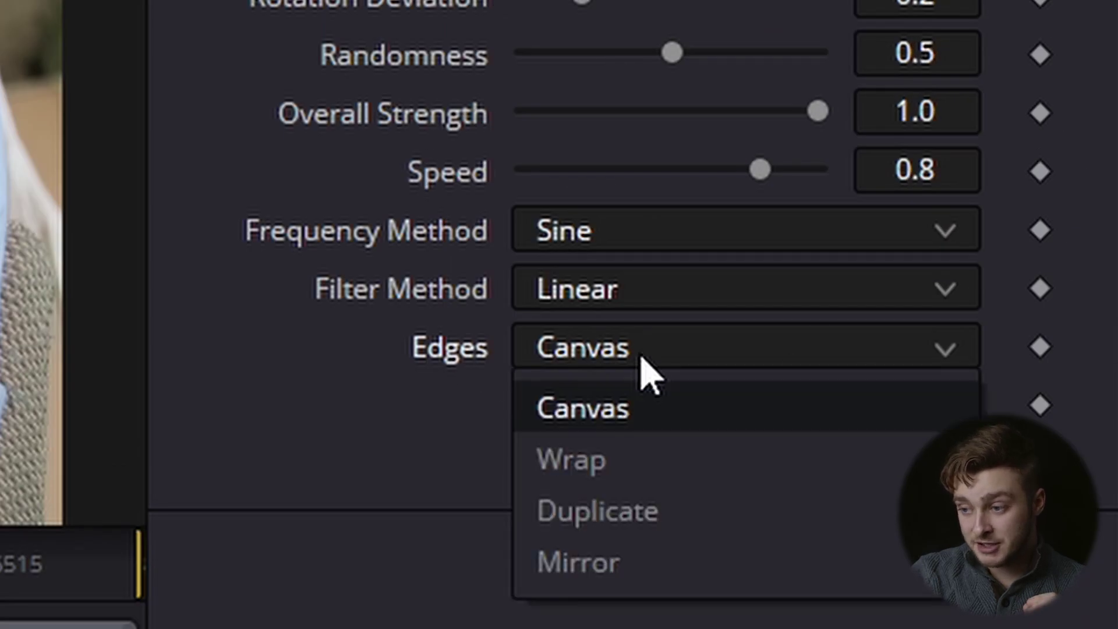
pyautogui.click(600, 568)
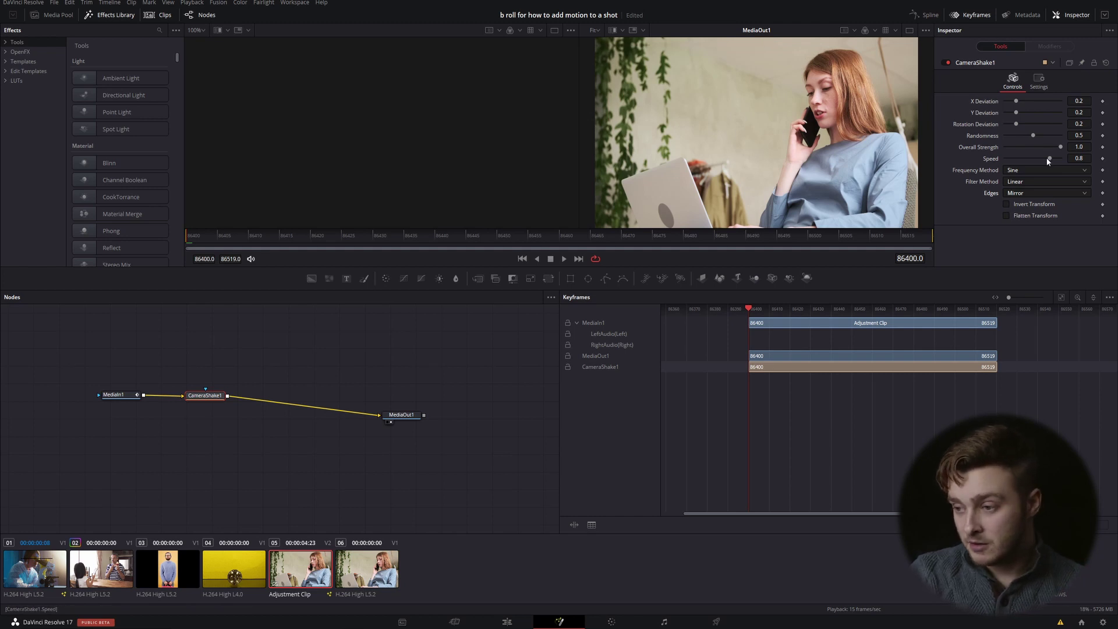
pyautogui.moveTo(1051, 159); pyautogui.dragTo(995, 152)
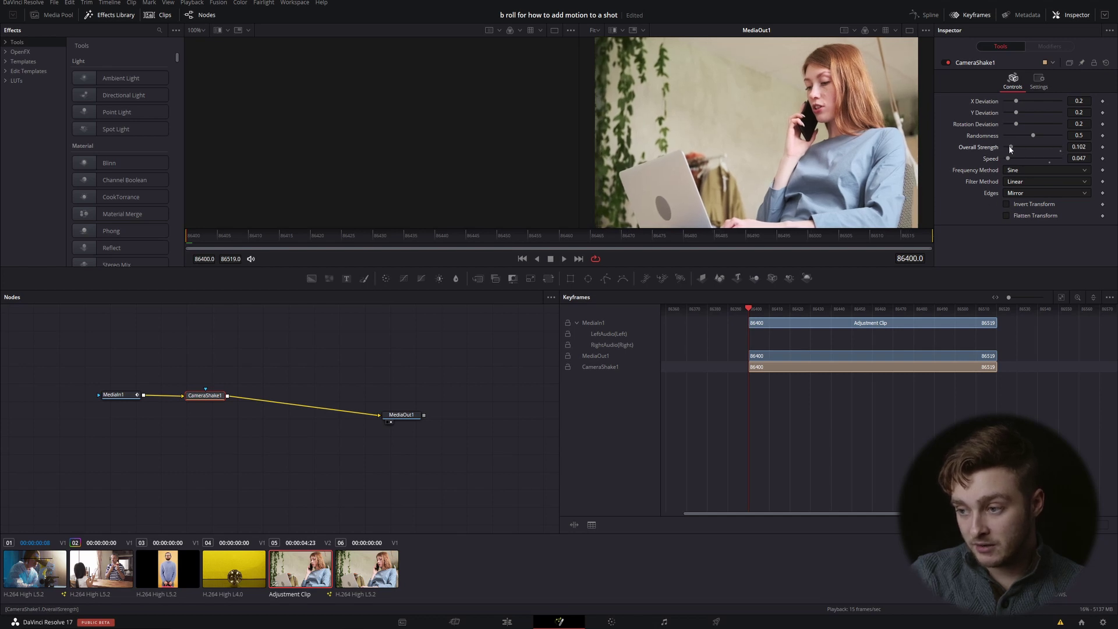
# Return to the edit timeline and play the woman-on-phone clip from 01:00:37:15 to review the camera shake
pyautogui.click(506, 621)
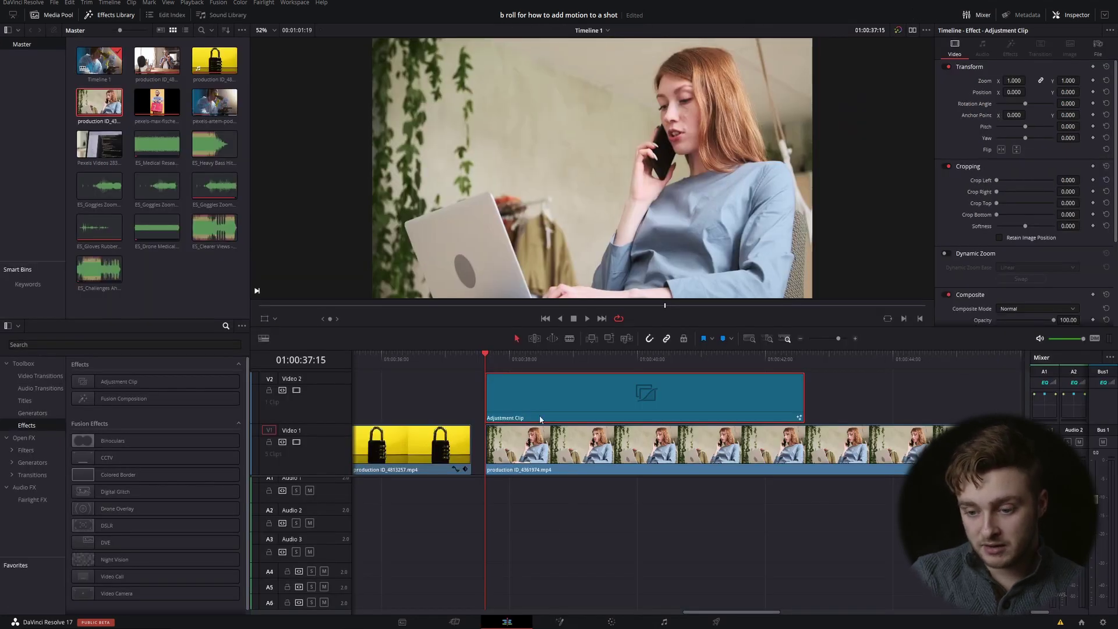
pyautogui.press('space')
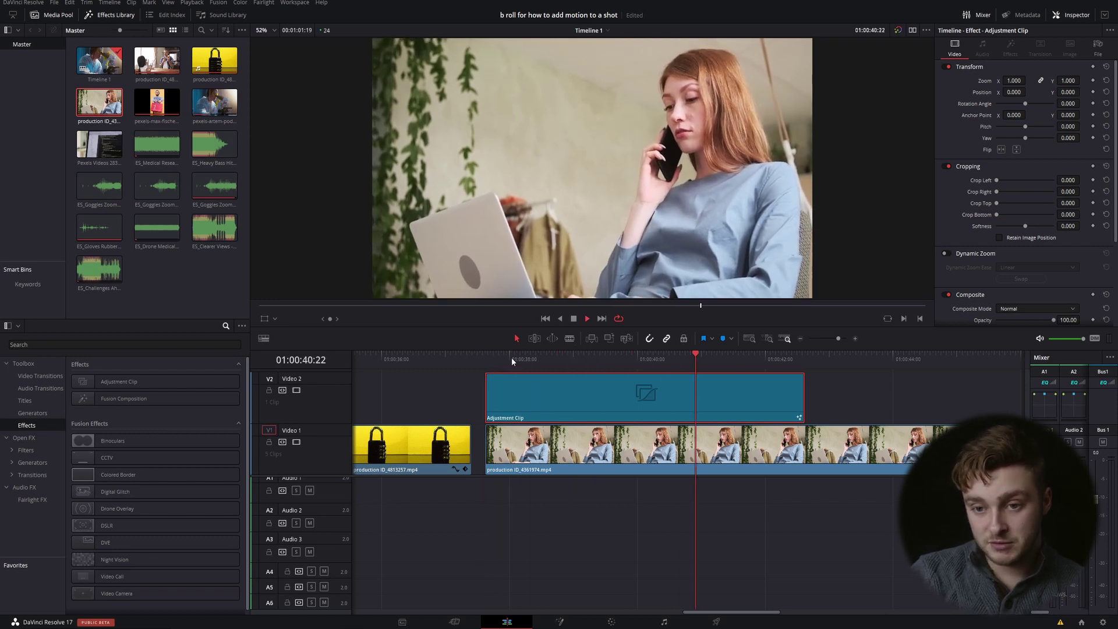
pyautogui.press('space')
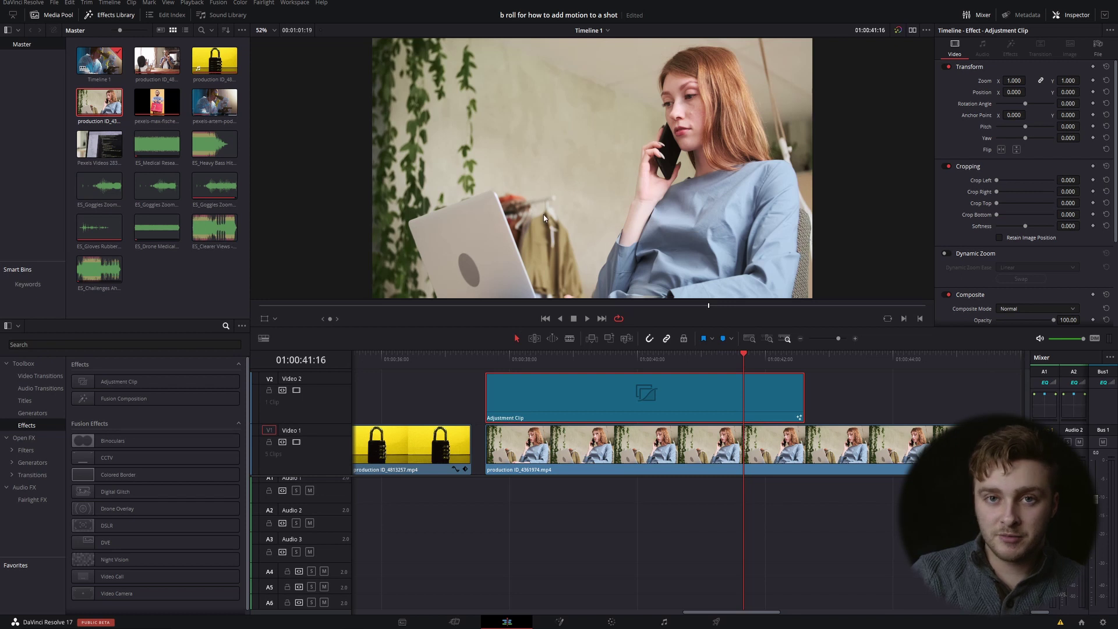